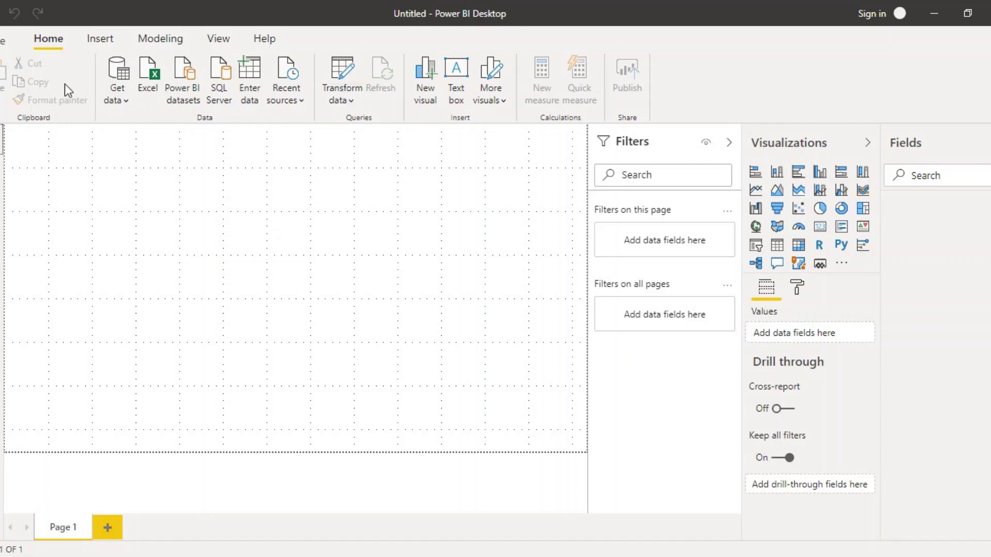
# Step: Open the recent report File 03.pbix
pyautogui.click(3, 40)
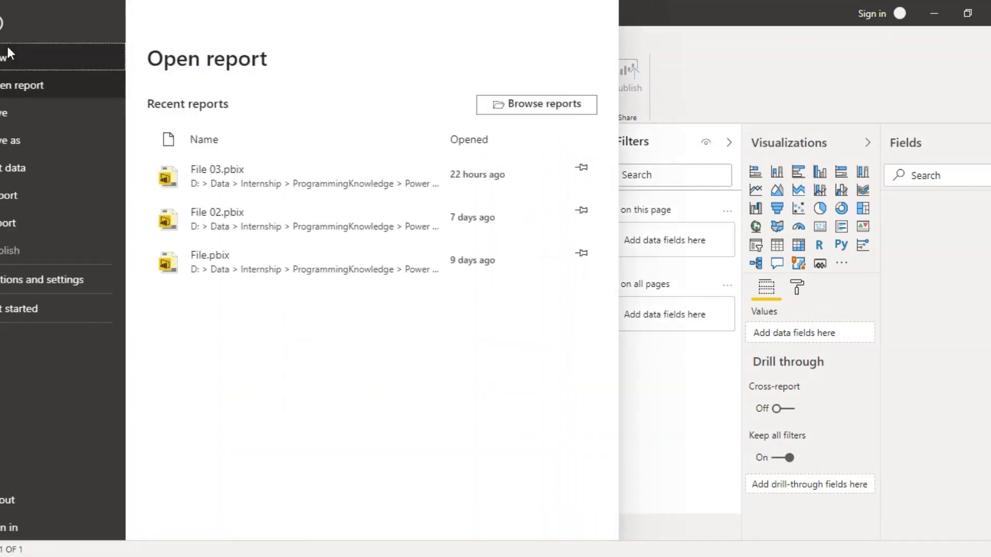
pyautogui.click(222, 175)
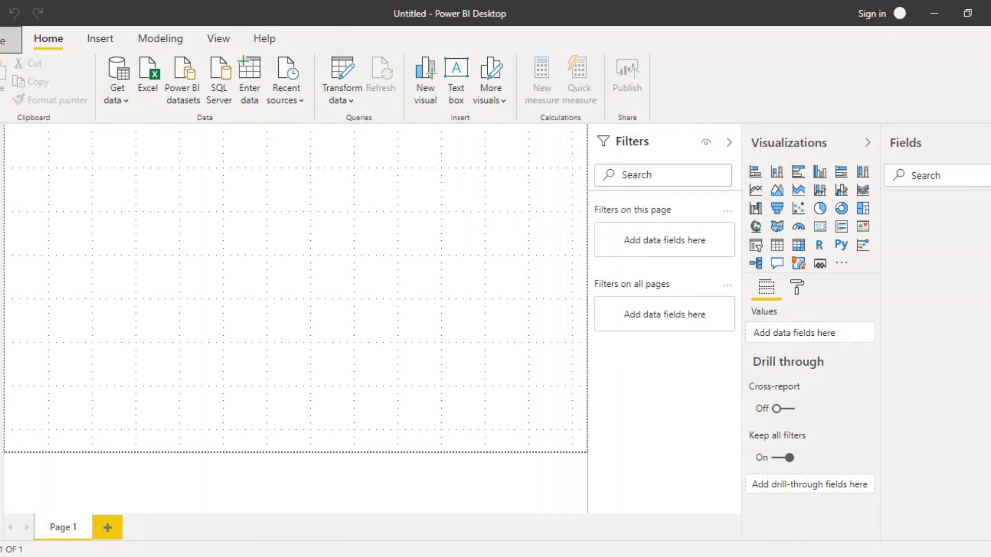
pyautogui.click(830, 556)
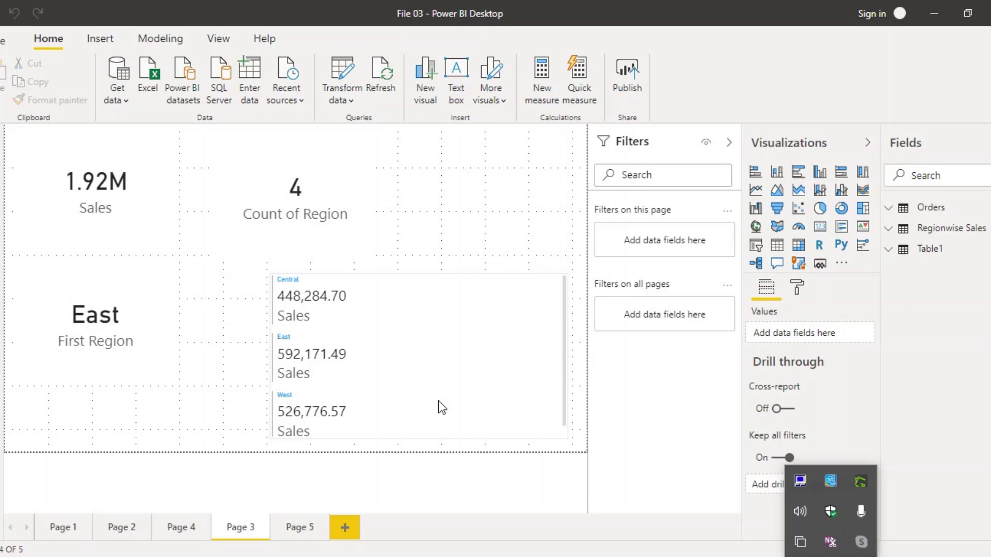
# Step: Add a new report page with an empty stacked bar chart, and expand the Orders table's fields
pyautogui.click(349, 525)
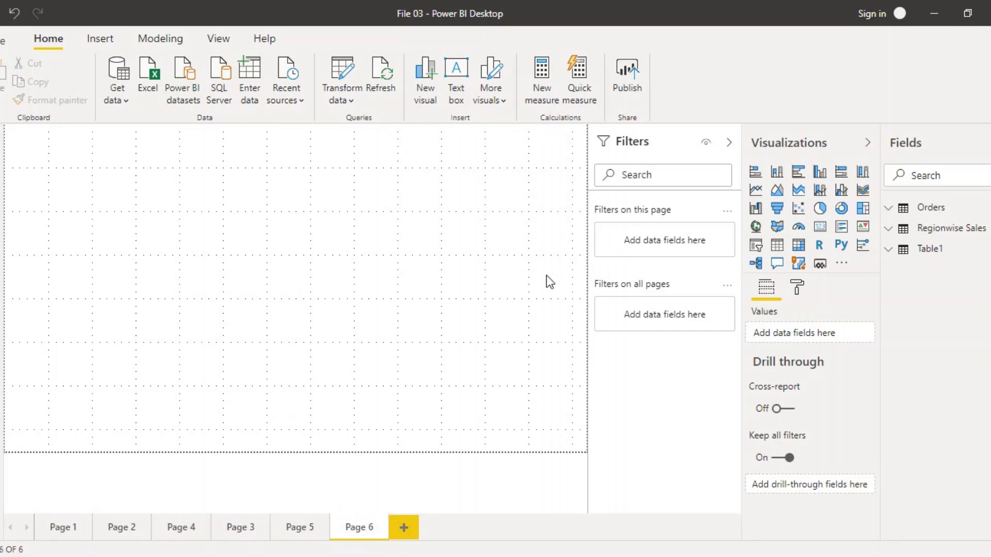
pyautogui.click(756, 173)
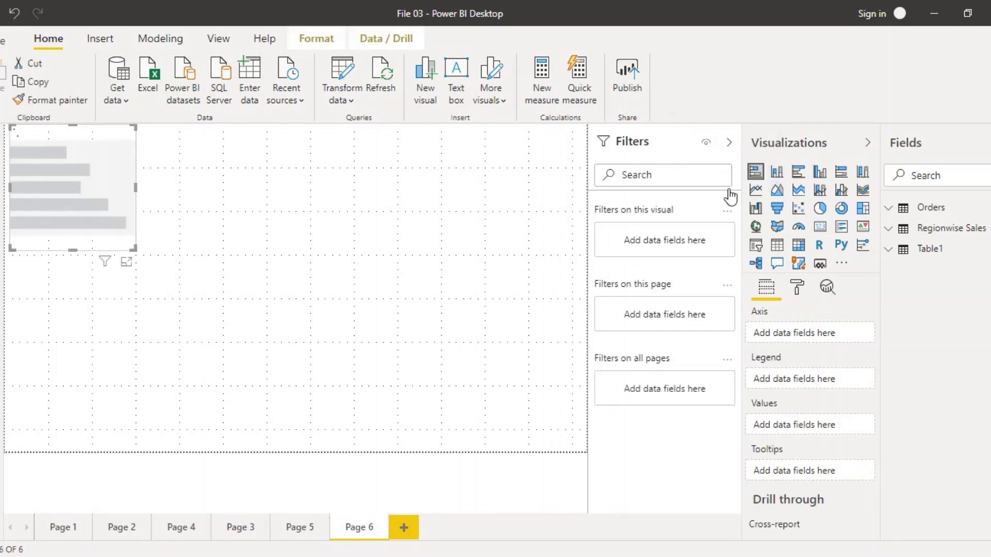
pyautogui.click(886, 209)
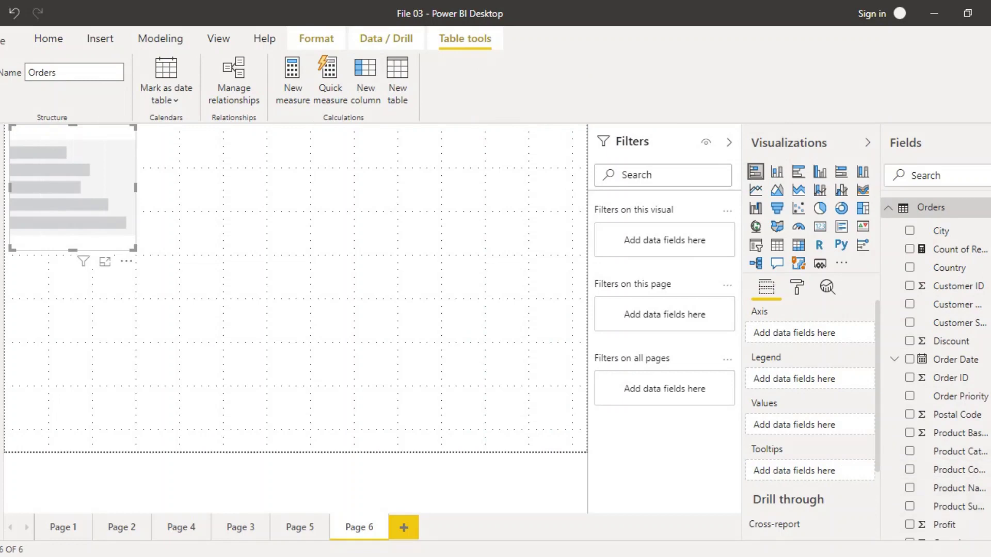
pyautogui.click(941, 231)
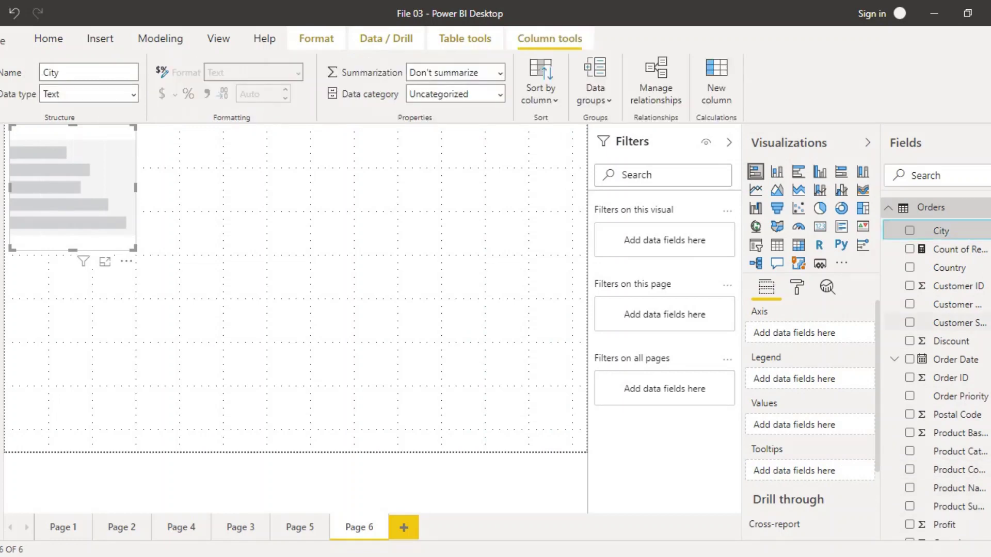
pyautogui.click(959, 249)
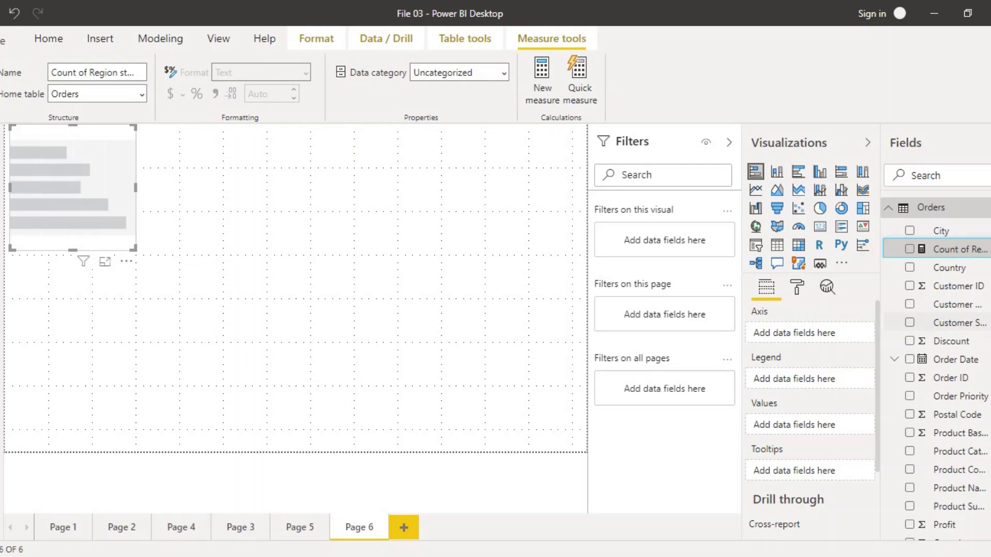
pyautogui.press('Down')
pyautogui.press('Down')
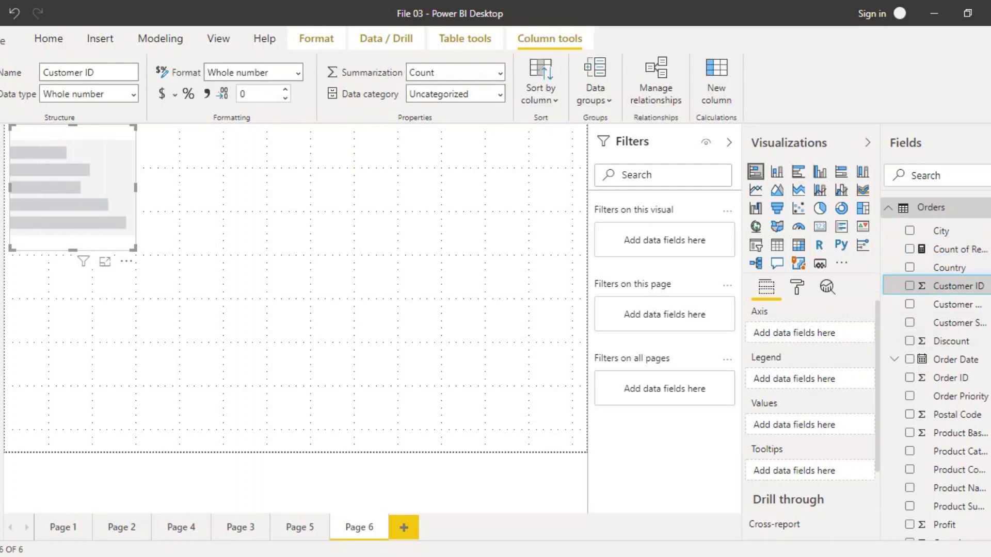
pyautogui.press('Escape')
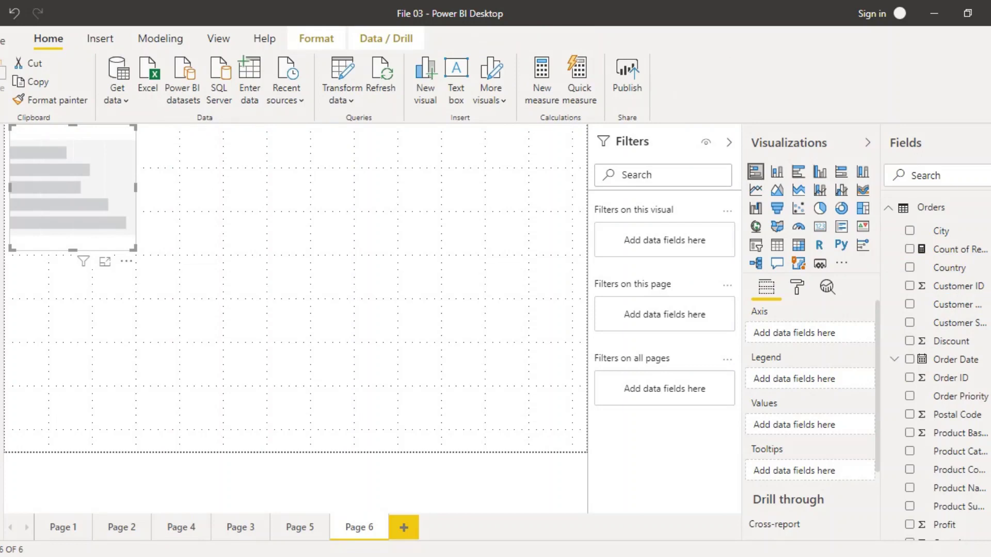
# Step: Assign Region from the Orders table to the bar chart's axis and Sales to its values
pyautogui.scroll(-4, 975, 474)
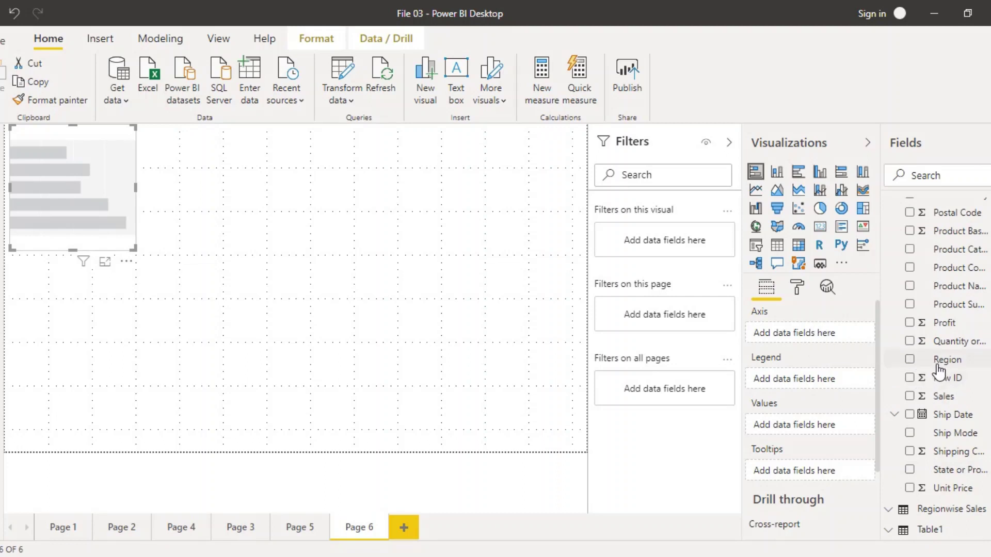
pyautogui.moveTo(938, 369); pyautogui.dragTo(829, 333)
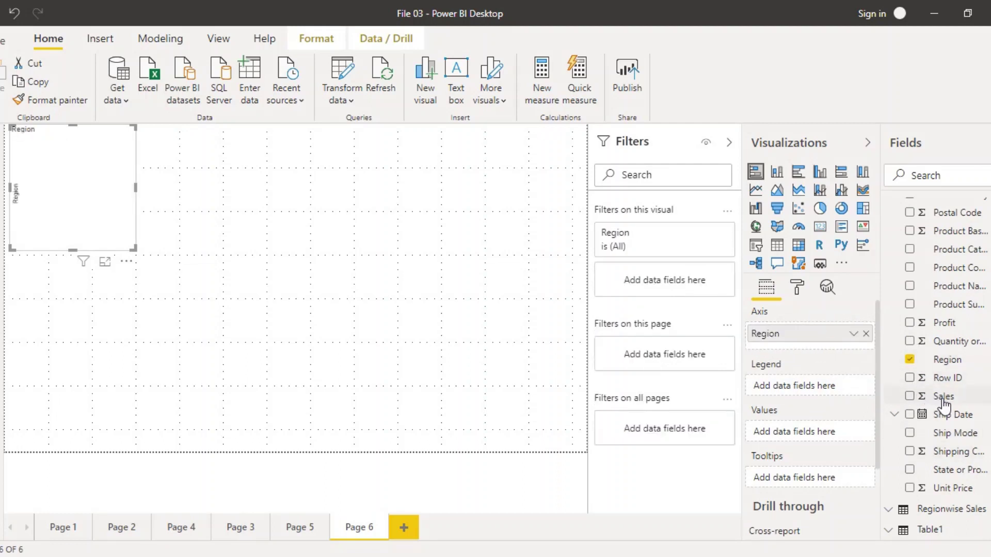
pyautogui.moveTo(943, 401); pyautogui.dragTo(853, 429)
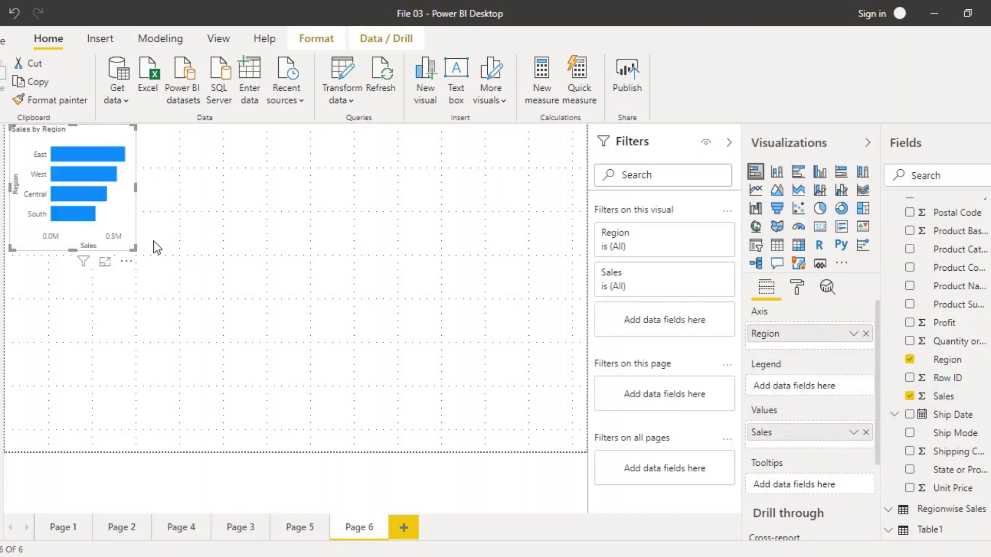
# Step: Enlarge the Sales by Region bar chart to cover over half of the page's width, and deselect it
pyautogui.moveTo(130, 248); pyautogui.dragTo(266, 336)
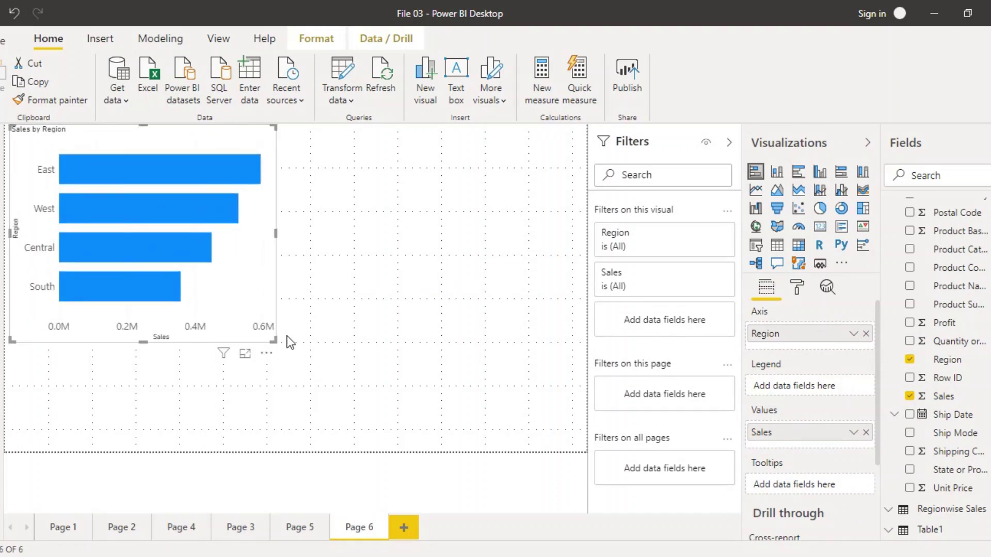
pyautogui.moveTo(274, 340); pyautogui.dragTo(341, 396)
pyautogui.click(447, 392)
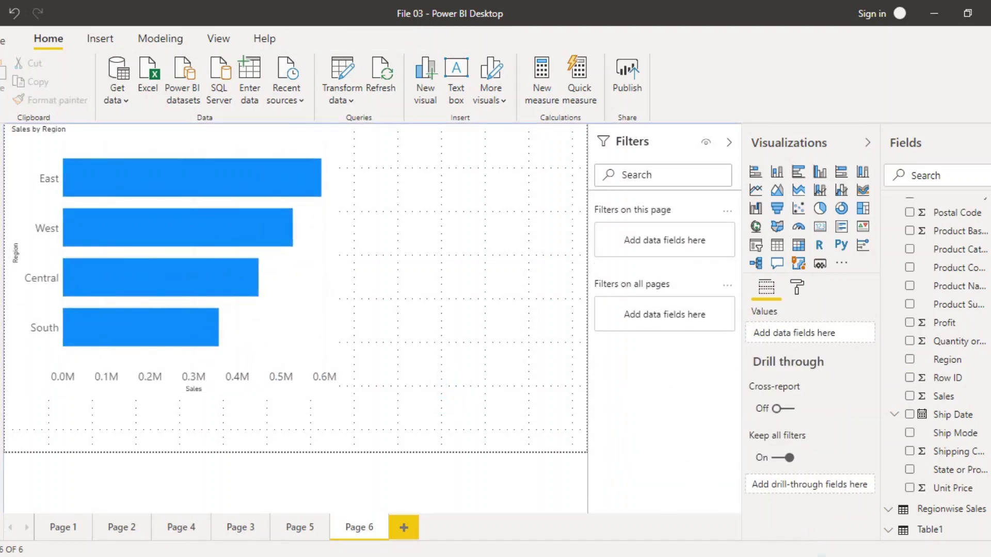
pyautogui.click(830, 556)
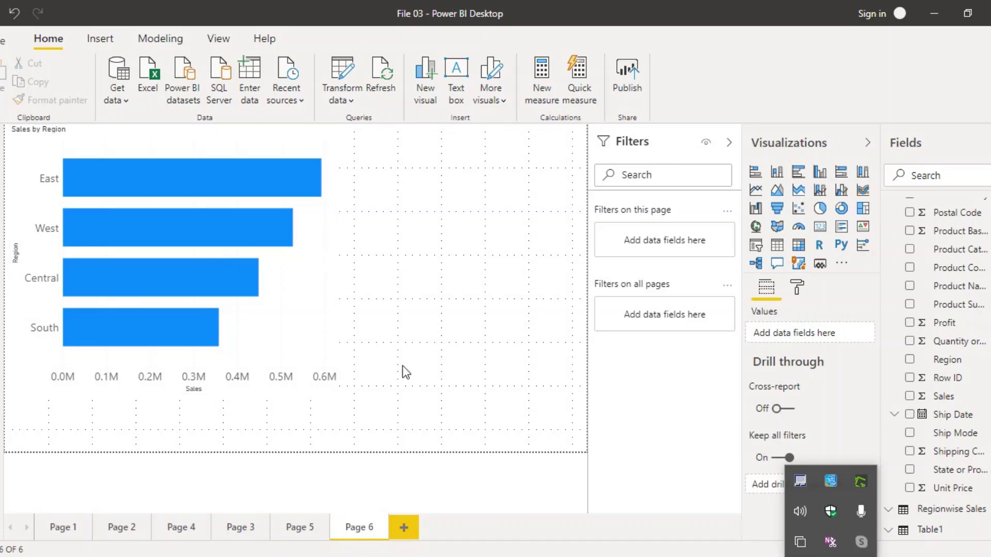
# Step: Add another report page with a pie chart that uses Region as the legend and Sales as the values
pyautogui.click(404, 527)
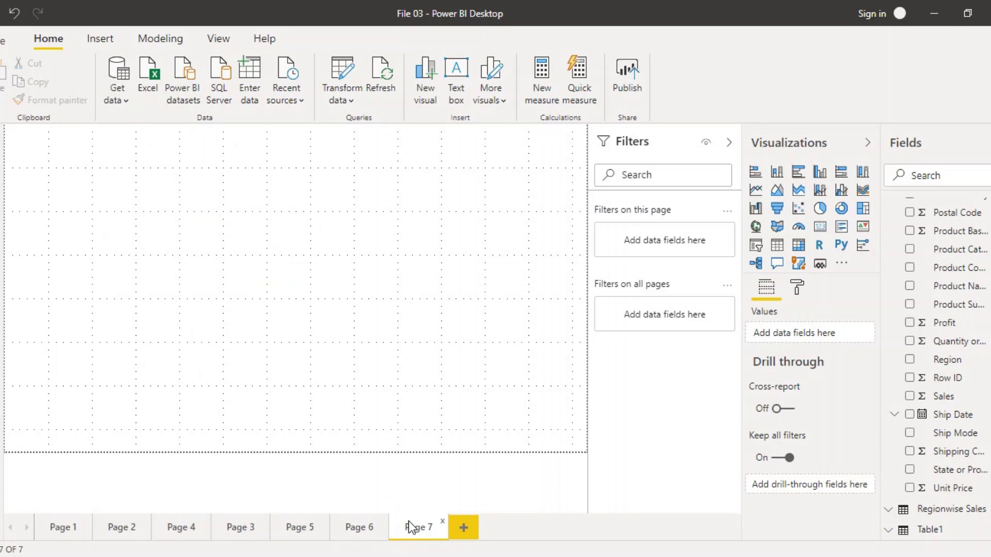
pyautogui.click(817, 216)
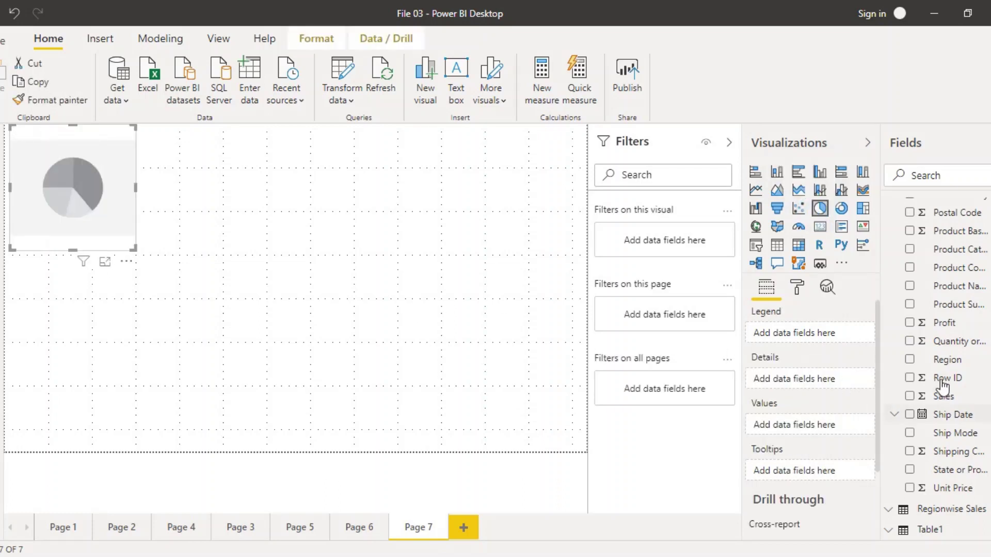
pyautogui.click(909, 360)
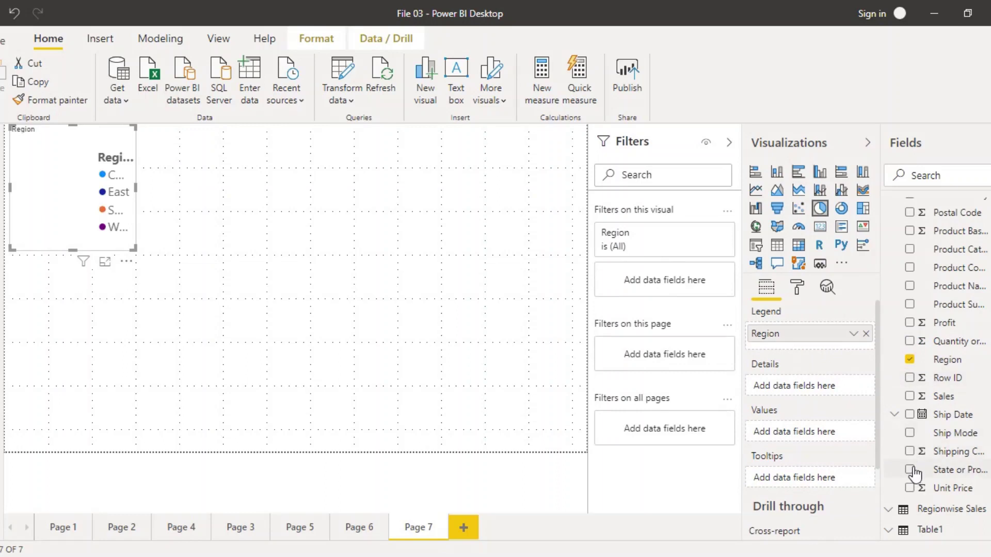
pyautogui.click(910, 397)
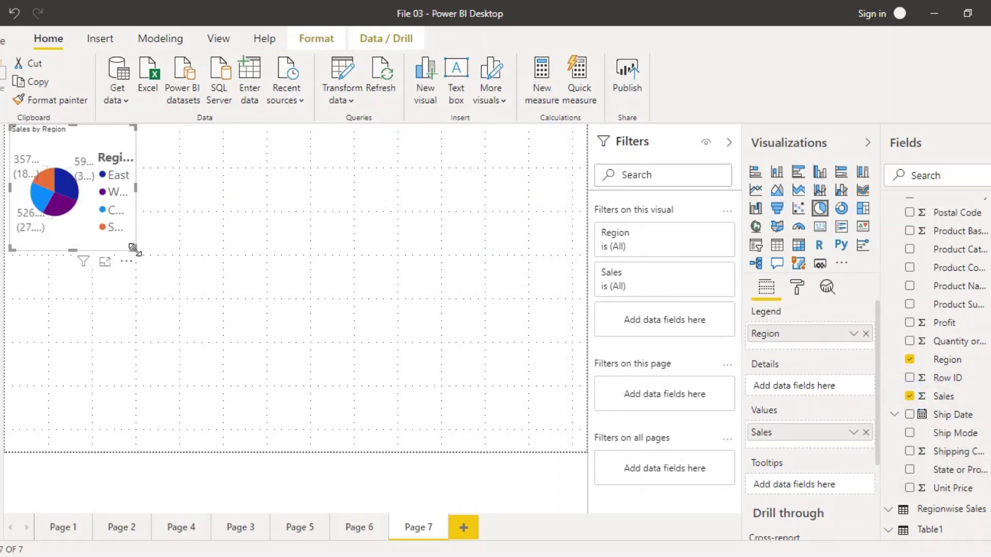
# Step: Enlarge the Sales by Region pie chart to fill most of the page, and deselect it
pyautogui.moveTo(134, 249); pyautogui.dragTo(449, 433)
pyautogui.click(493, 343)
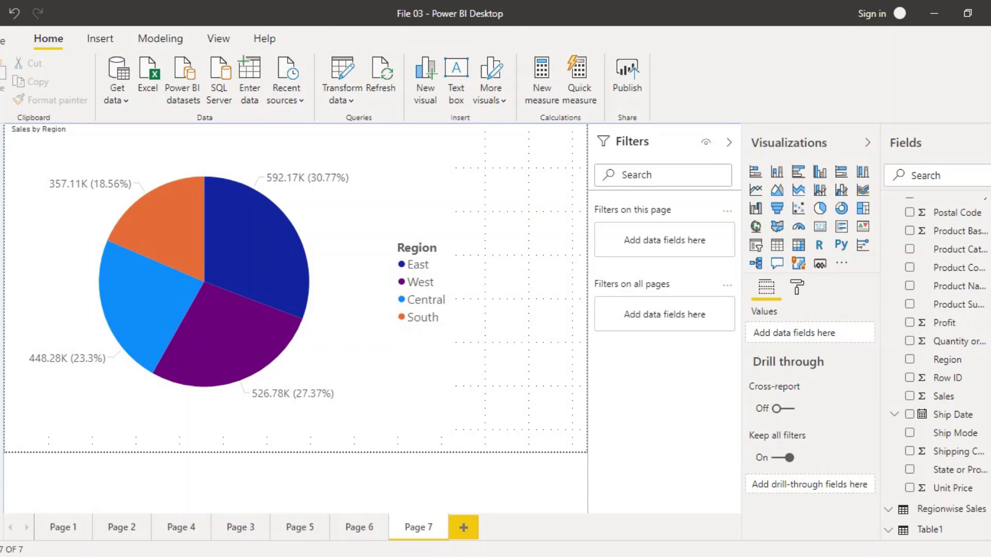
pyautogui.click(831, 556)
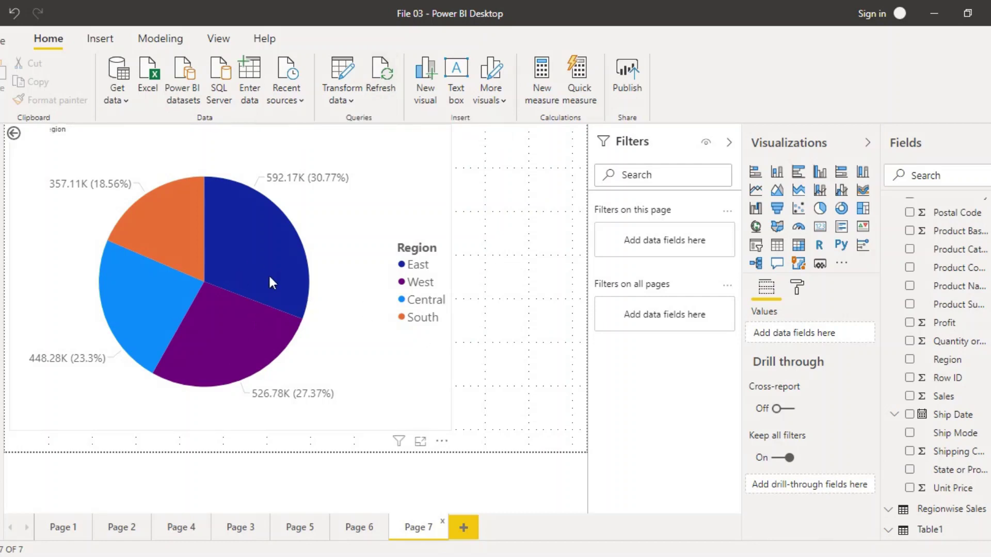
pyautogui.moveTo(259, 301)
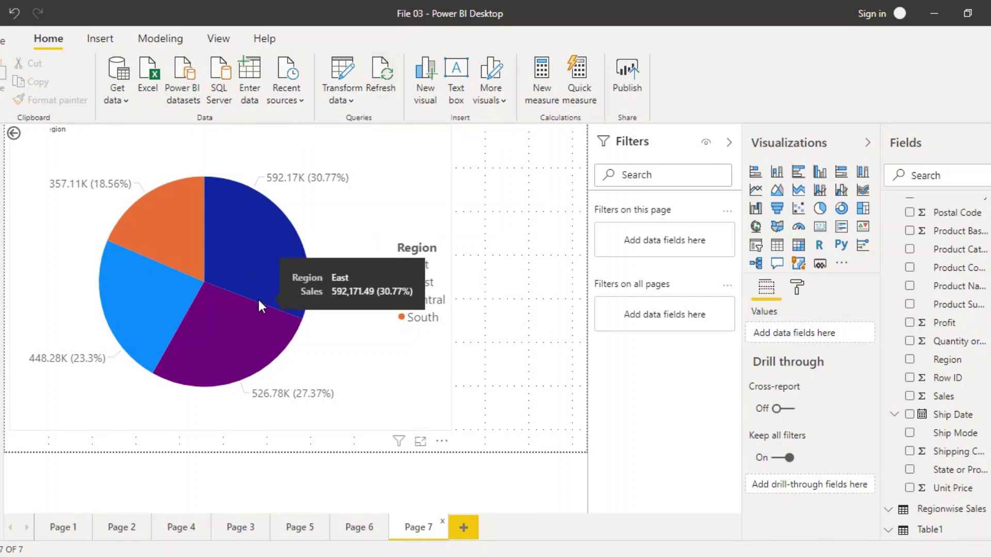
# Step: Set Region from the Orders table as the drill-through field of the bar chart page, Page 6
pyautogui.click(348, 520)
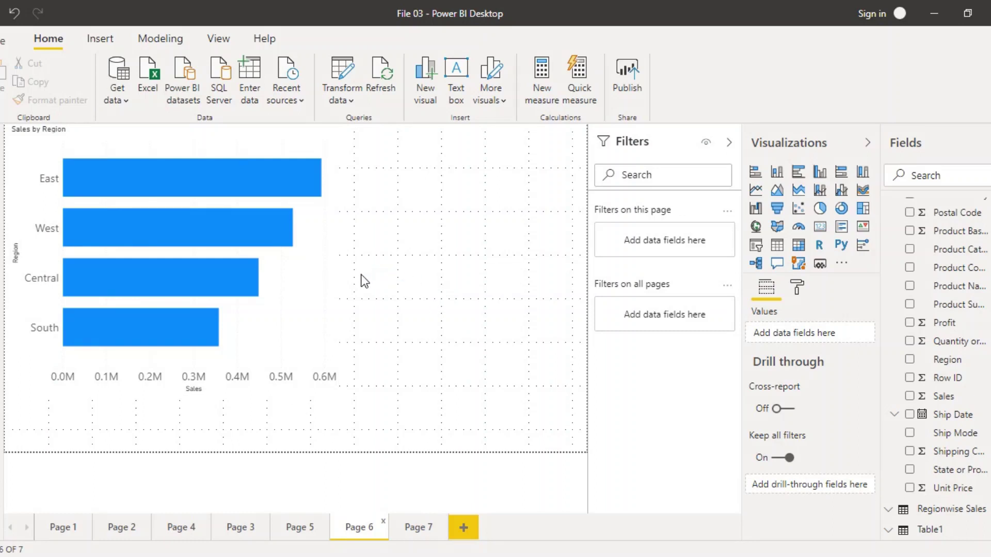
pyautogui.click(304, 280)
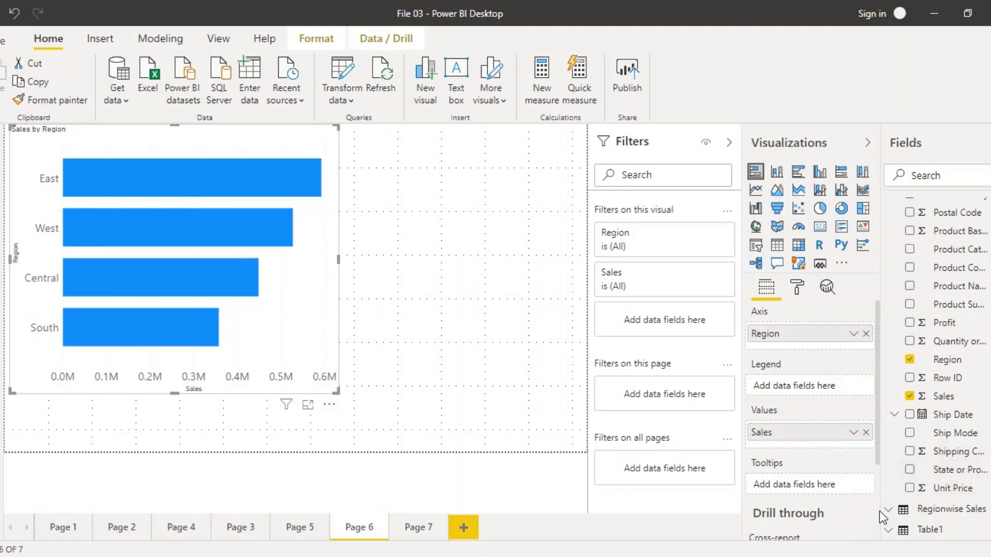
pyautogui.scroll(-2, 876, 512)
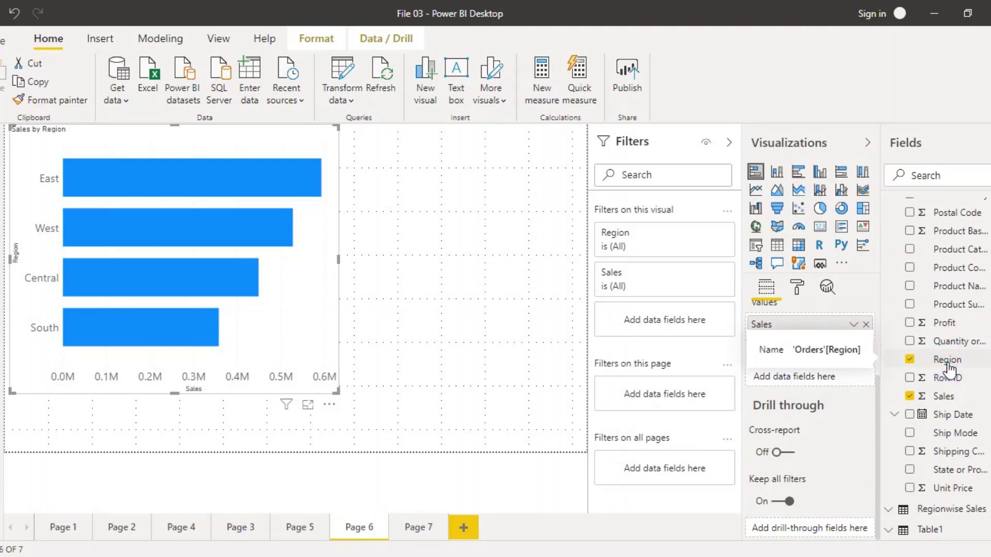
pyautogui.moveTo(948, 365); pyautogui.dragTo(824, 537)
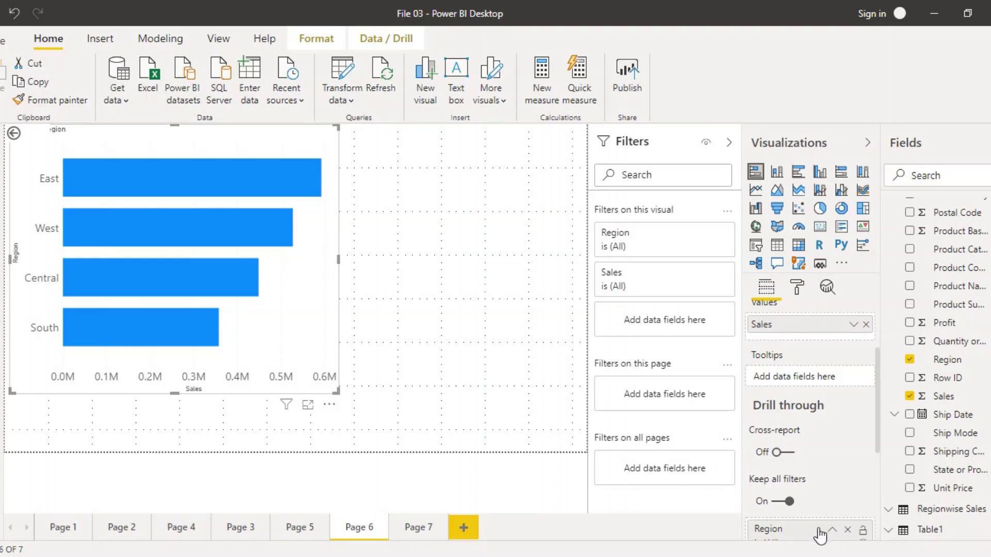
pyautogui.click(829, 556)
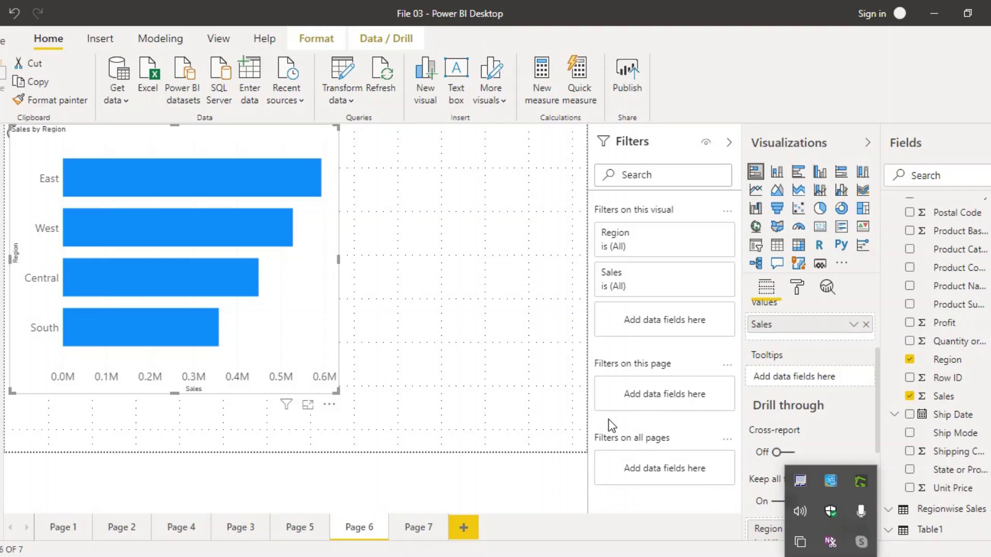
# Step: Drill through from the South slice of the pie chart on Page 7 to Page 6
pyautogui.click(417, 526)
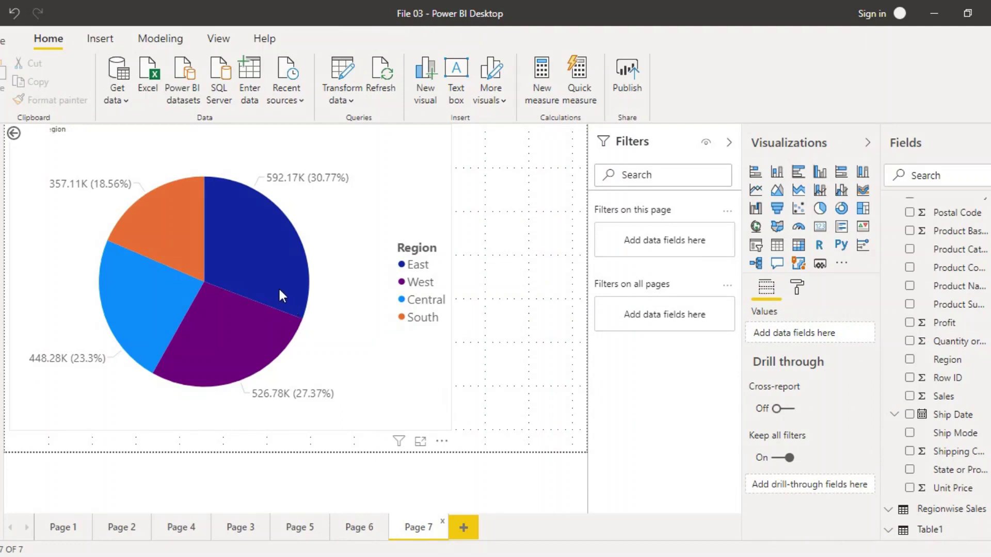
pyautogui.moveTo(281, 295)
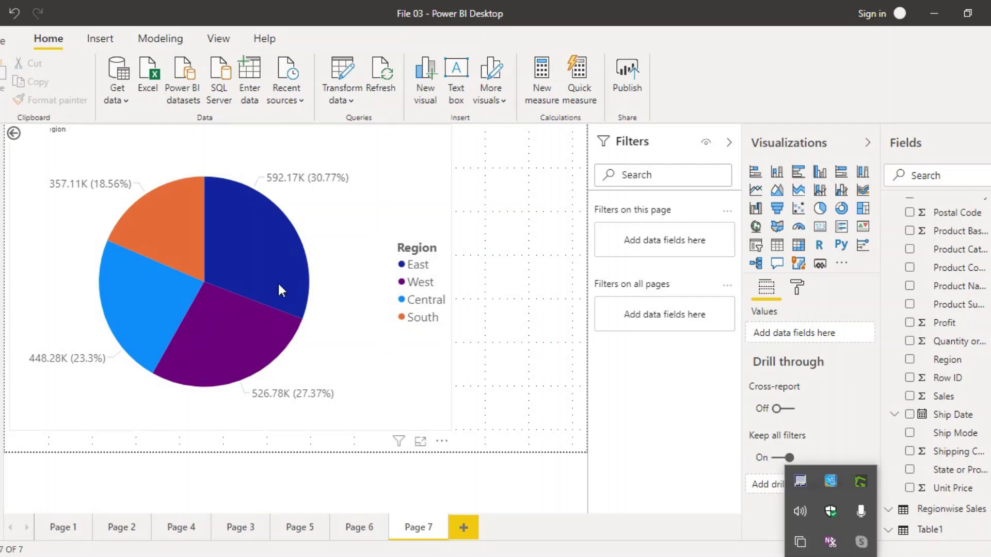
pyautogui.moveTo(191, 229)
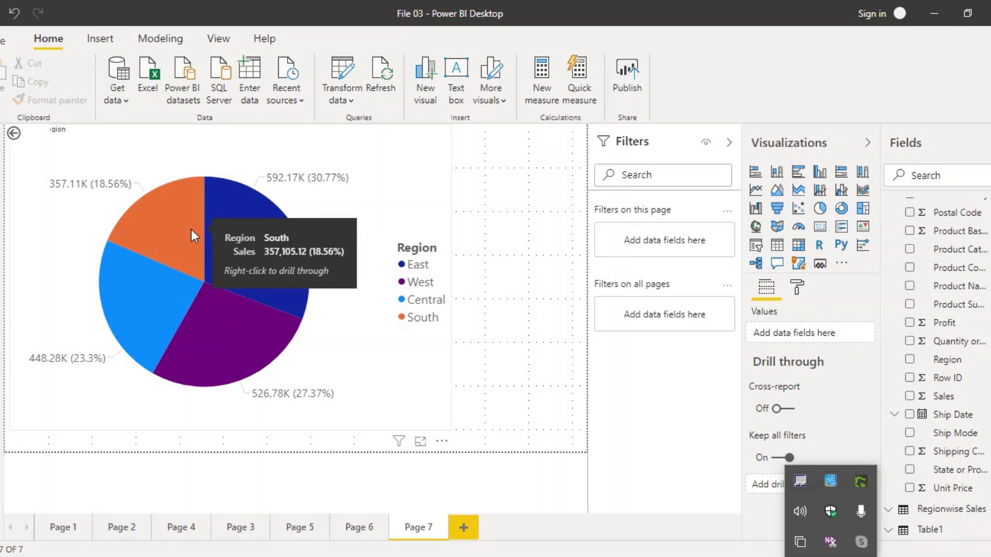
pyautogui.click(191, 230)
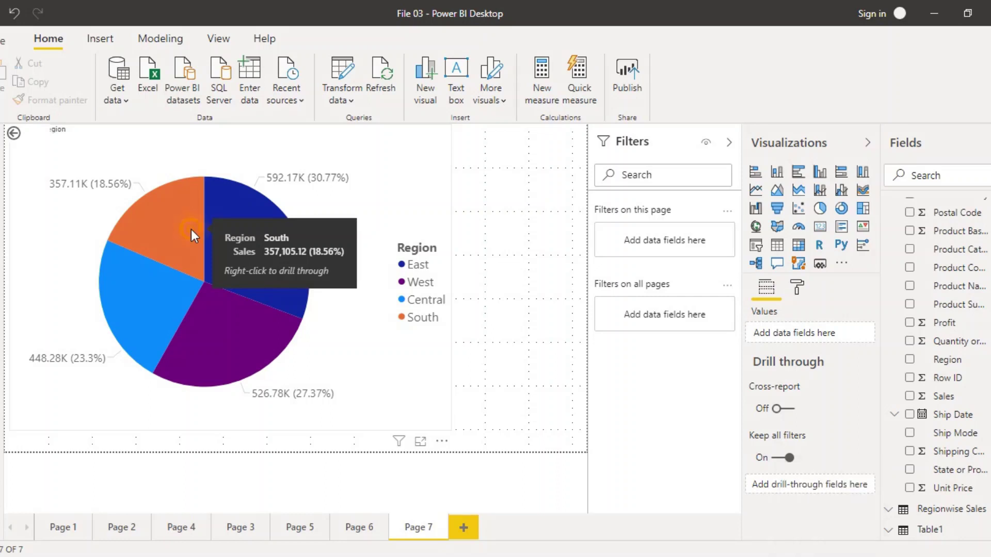
pyautogui.rightClick(190, 229)
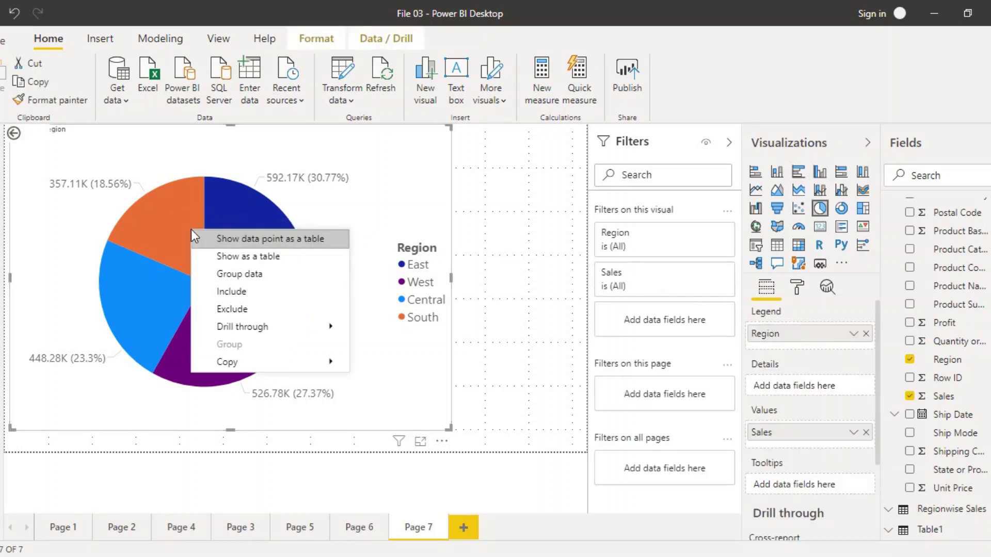
pyautogui.moveTo(233, 330)
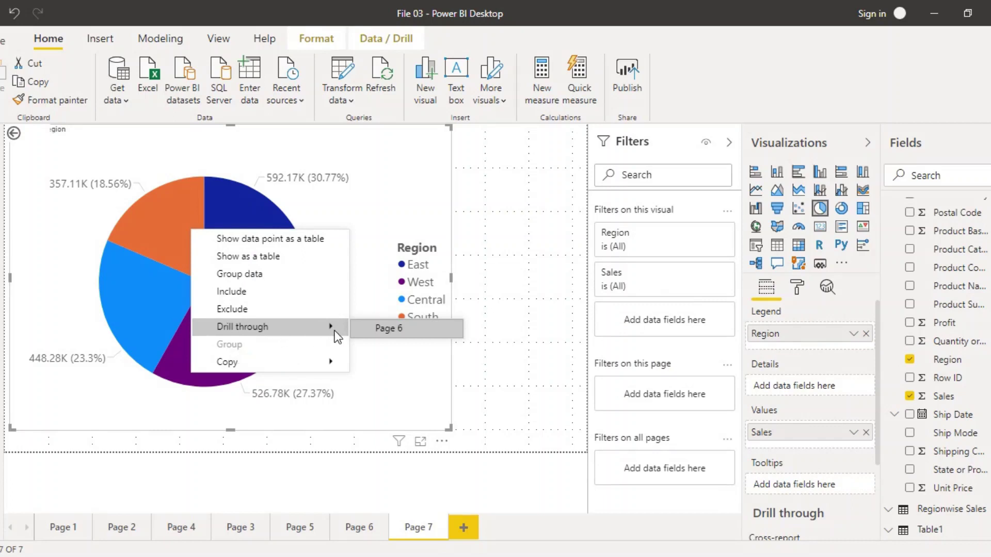
pyautogui.click(388, 331)
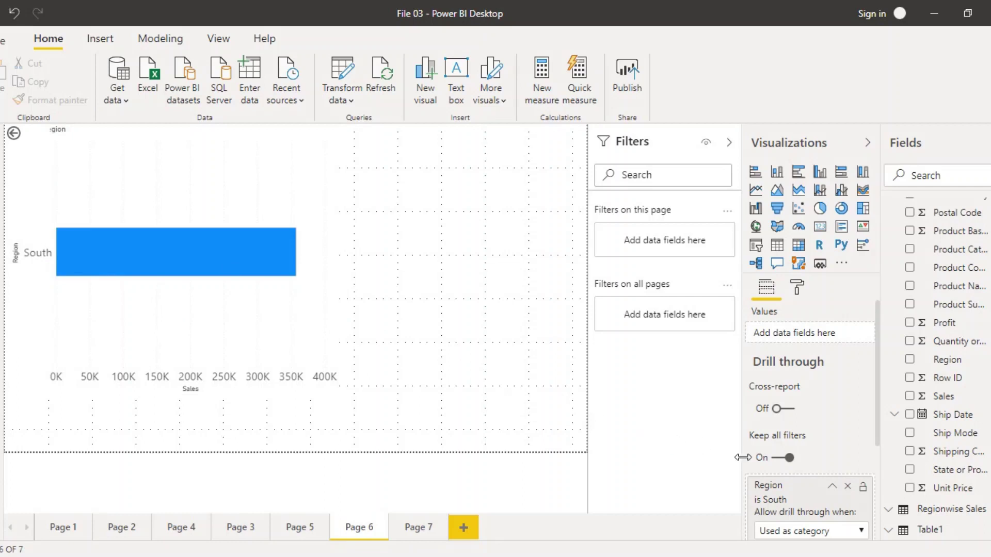
# Step: Add another report page with a table showing Region, Sales and Quantity ordered new
pyautogui.click(831, 556)
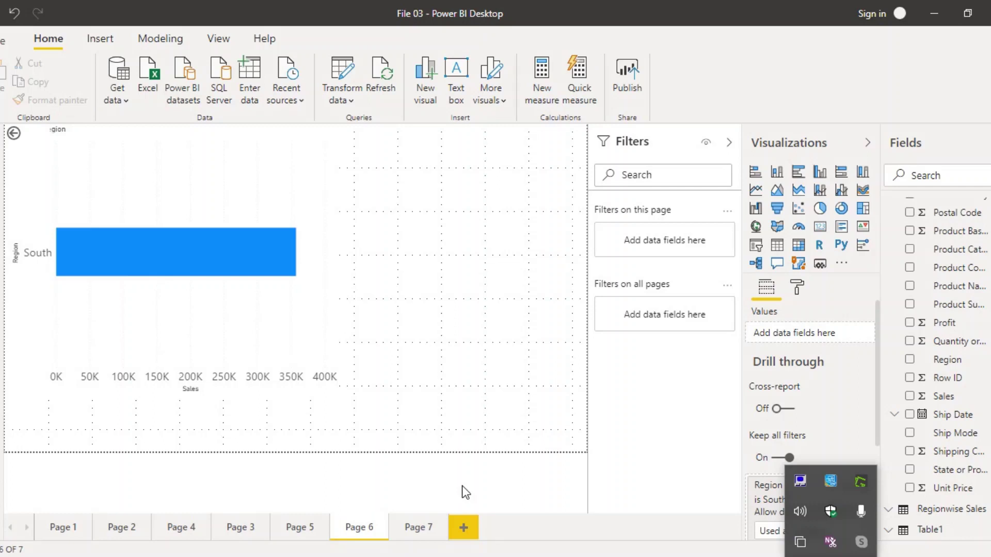
pyautogui.click(470, 537)
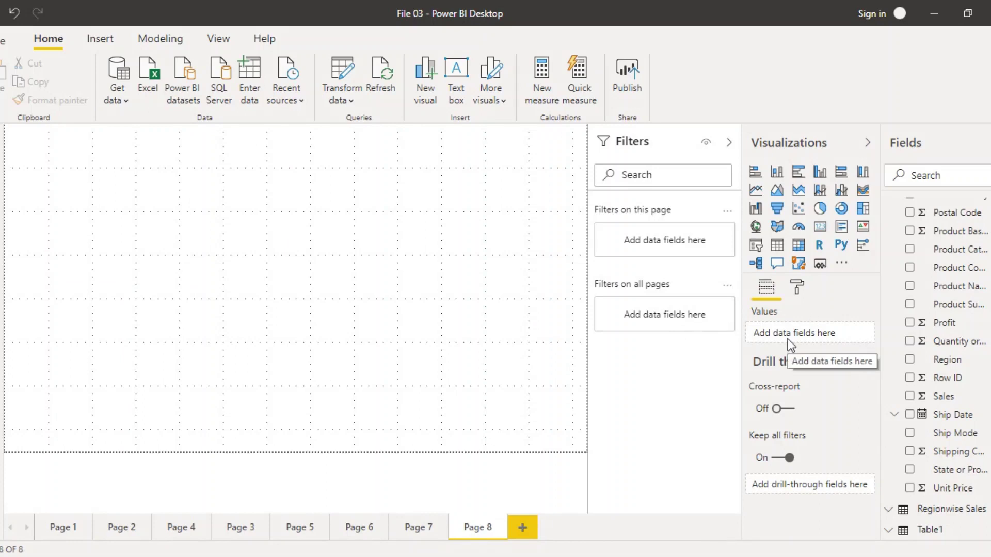
pyautogui.click(777, 247)
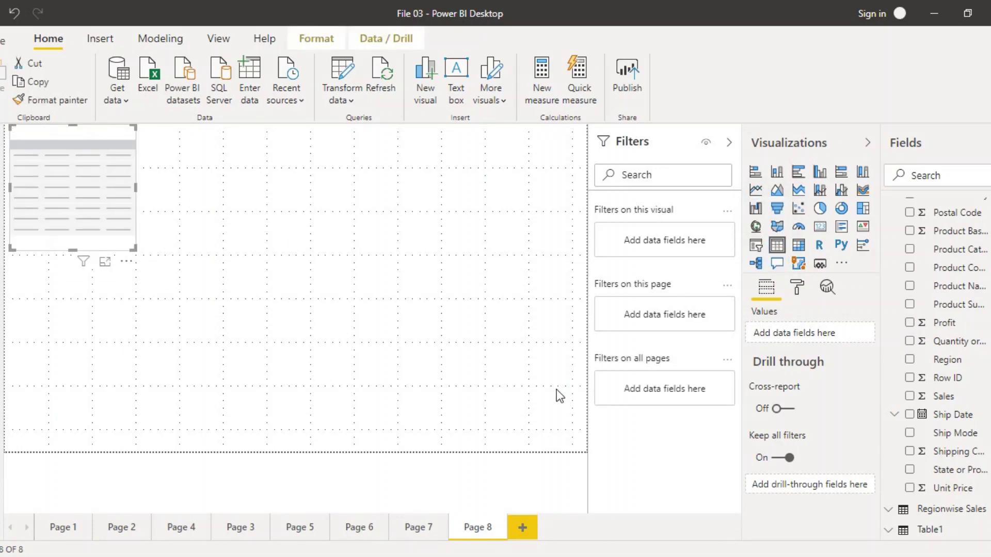
pyautogui.click(909, 361)
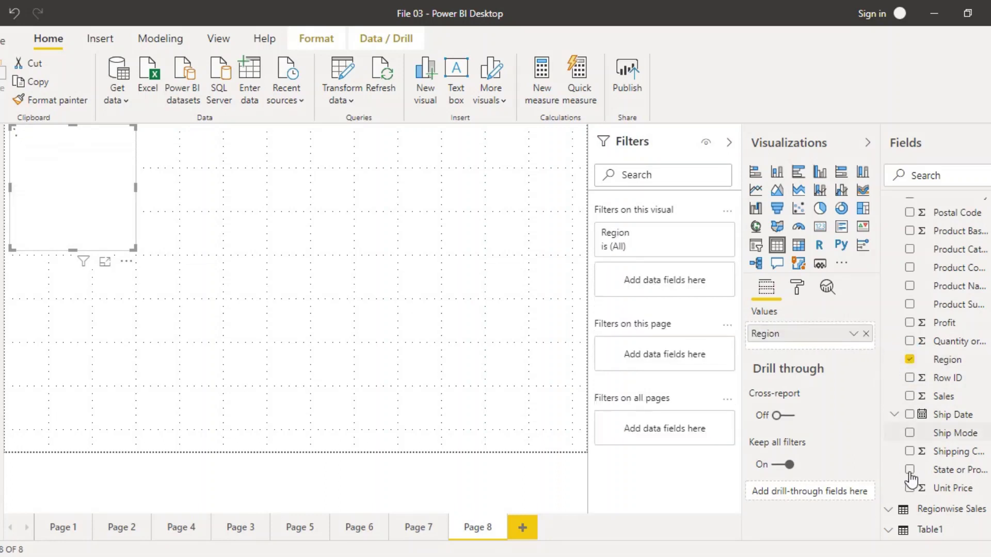
pyautogui.click(909, 401)
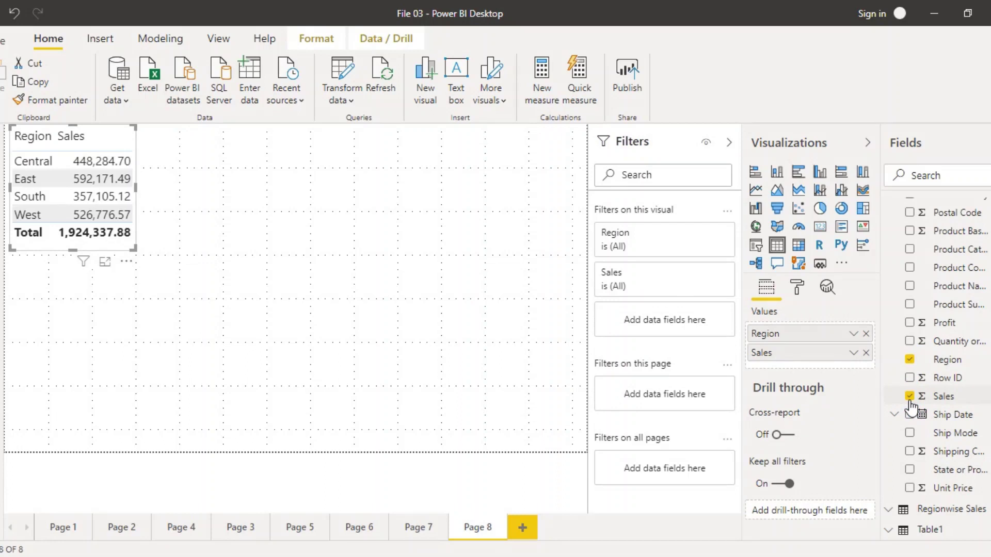
pyautogui.click(909, 342)
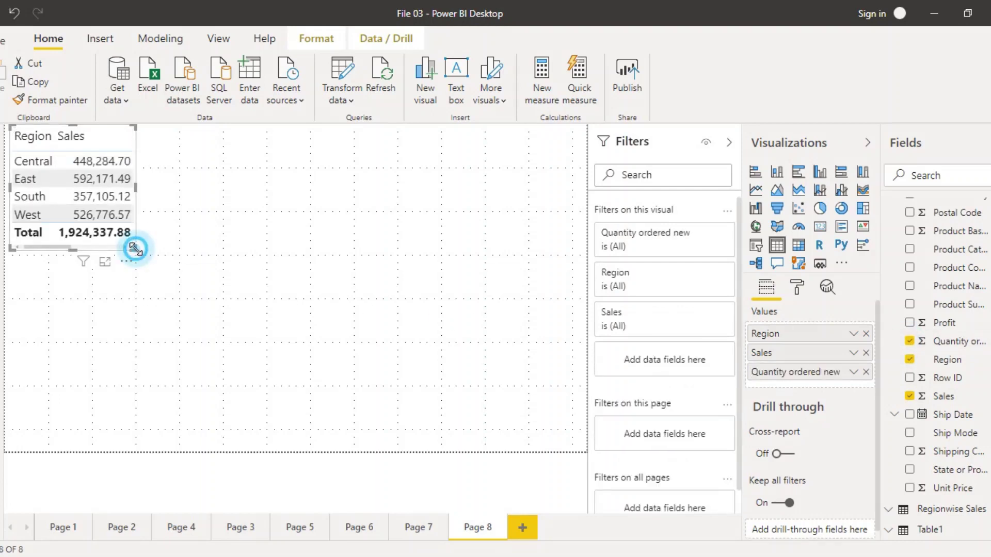
# Step: Enlarge the table so all three columns fit, sort it by Sales in descending order, and deselect it
pyautogui.moveTo(135, 250); pyautogui.dragTo(305, 380)
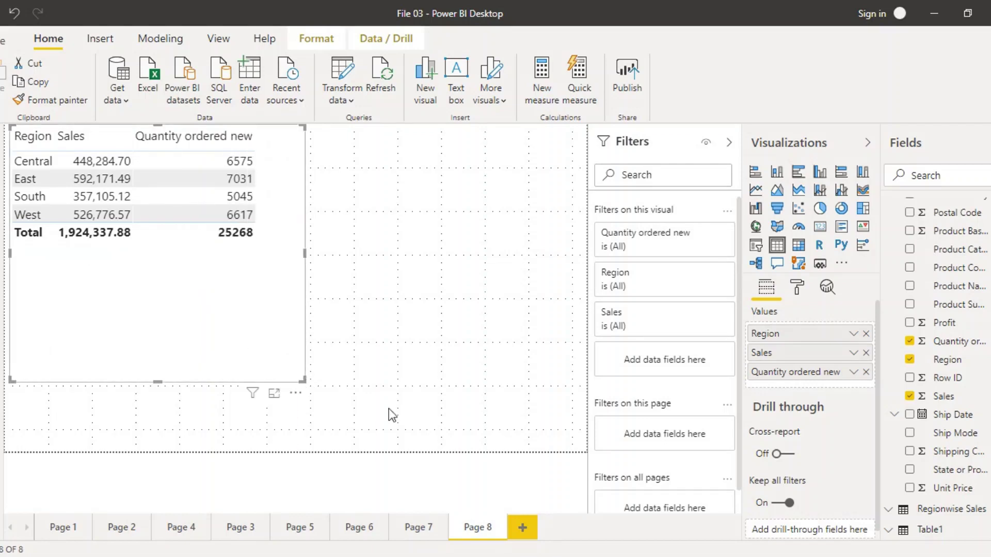
pyautogui.click(831, 556)
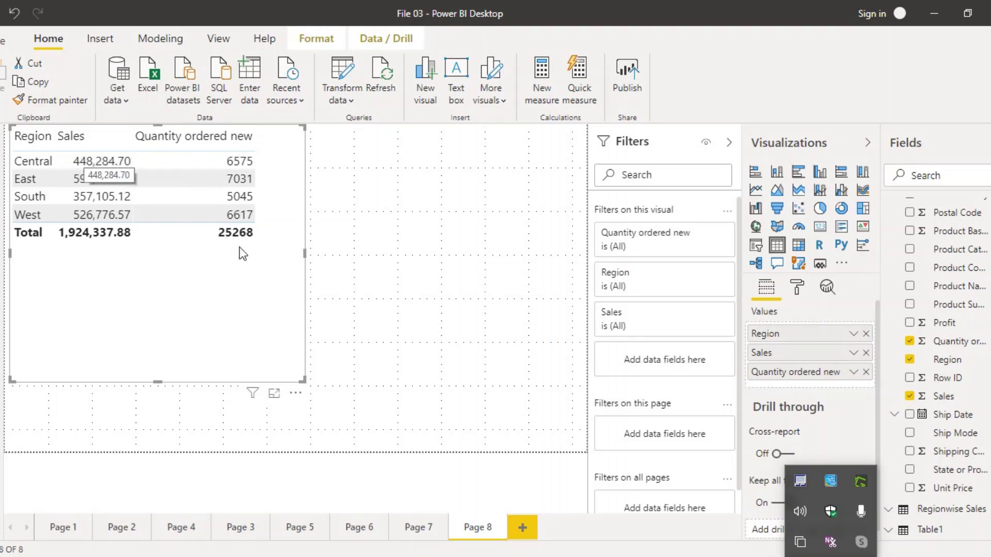
pyautogui.click(63, 147)
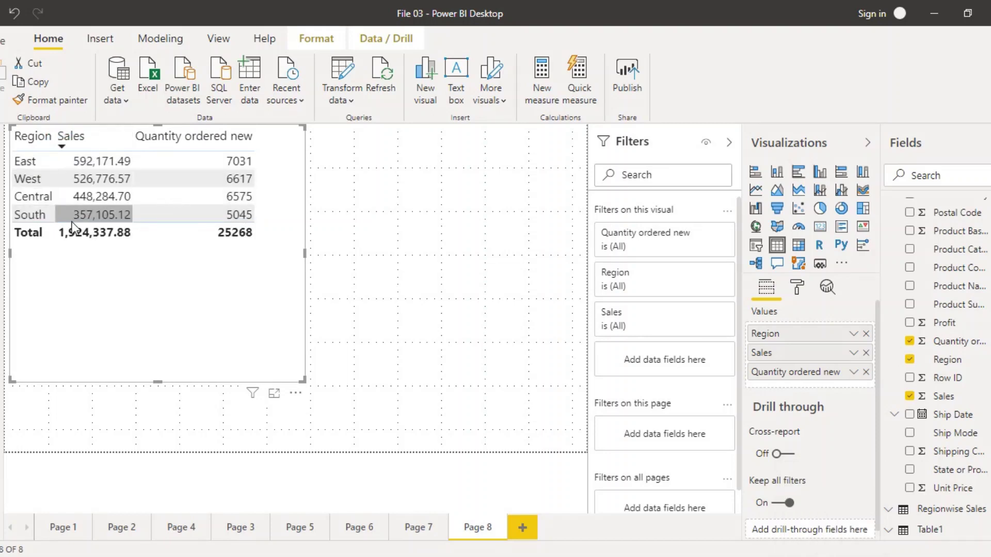
pyautogui.click(428, 292)
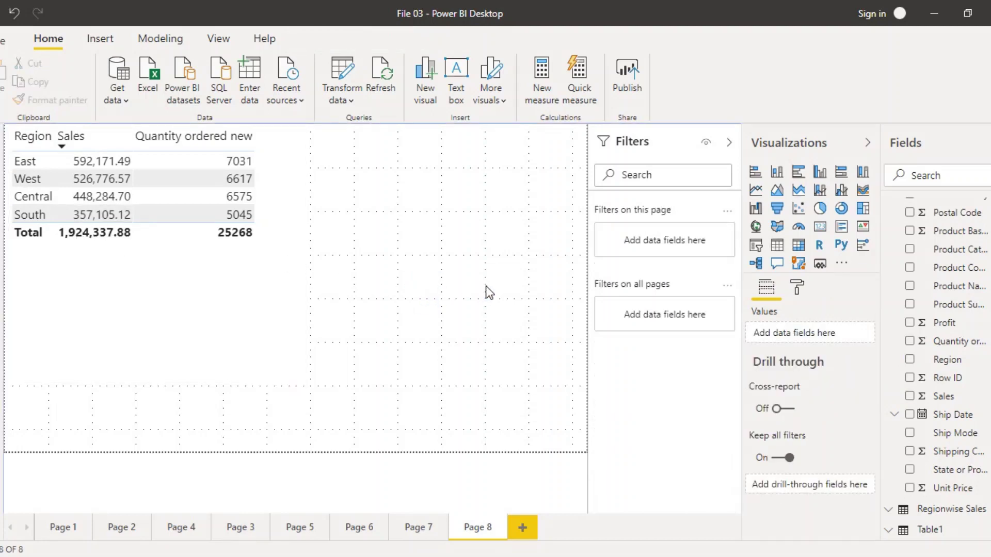
# Step: Add a slicer on Region, placing it in the empty area beside the table and making it taller
pyautogui.click(756, 248)
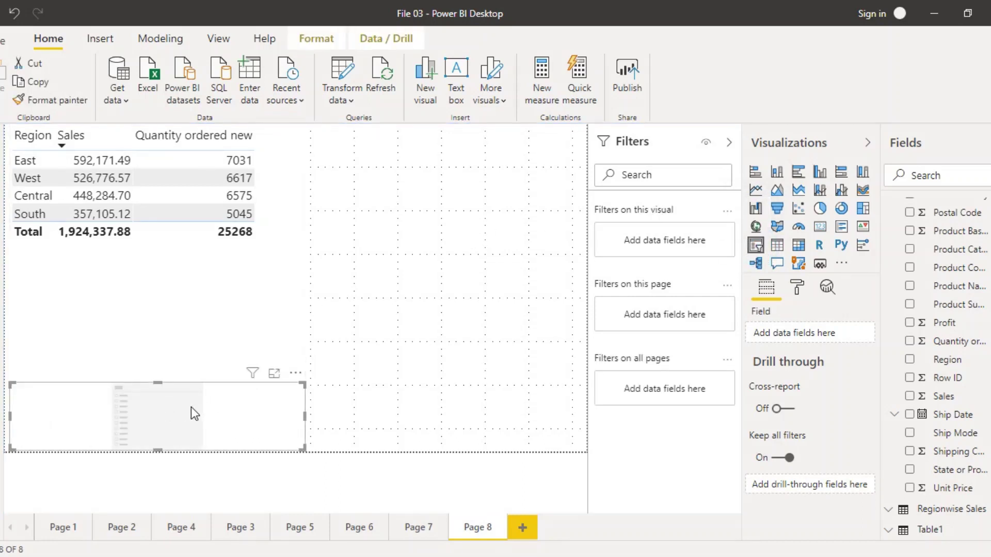
pyautogui.moveTo(191, 408); pyautogui.dragTo(446, 271)
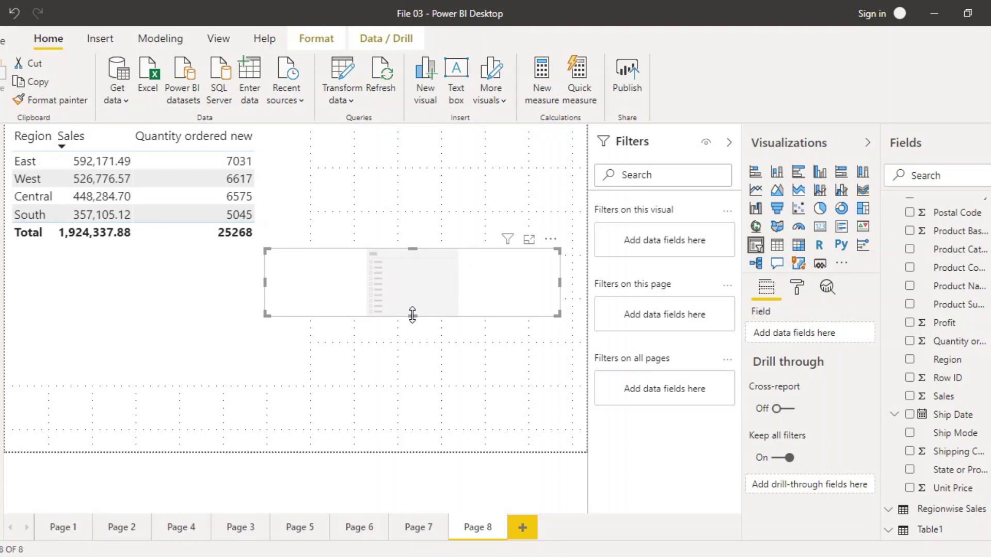
pyautogui.moveTo(412, 314); pyautogui.dragTo(435, 422)
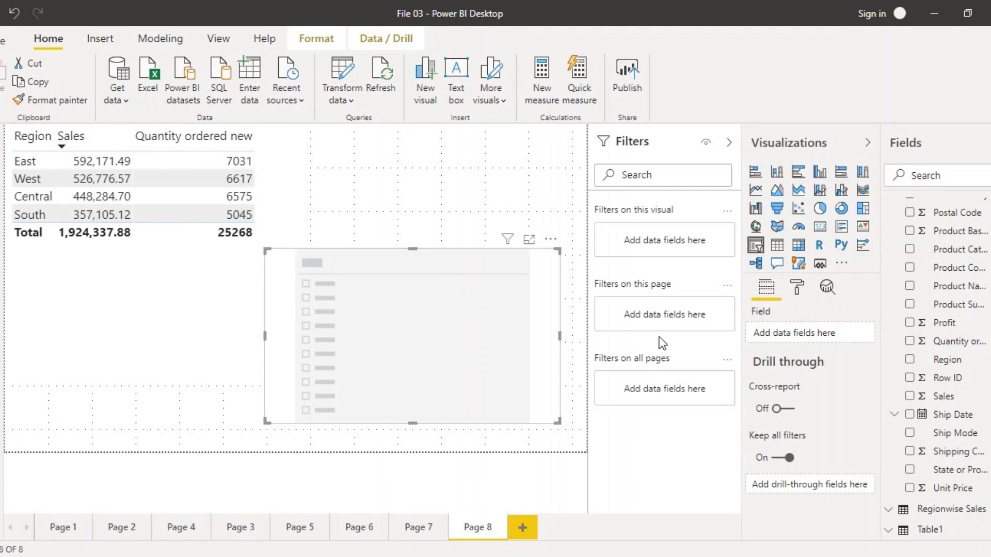
pyautogui.click(777, 334)
pyautogui.click(909, 361)
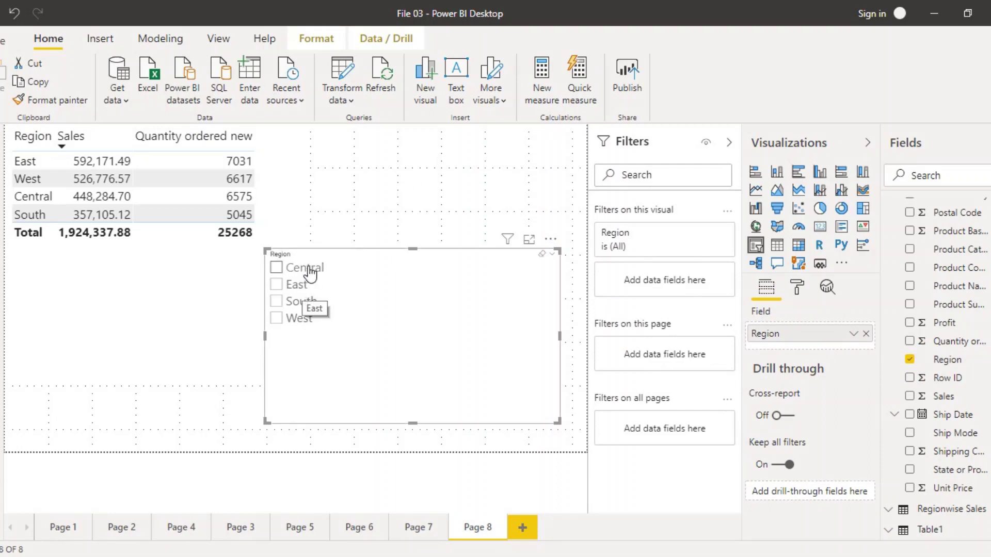
# Step: Filter the table with the Region slicer by East, by South, and by East and South together
pyautogui.click(282, 287)
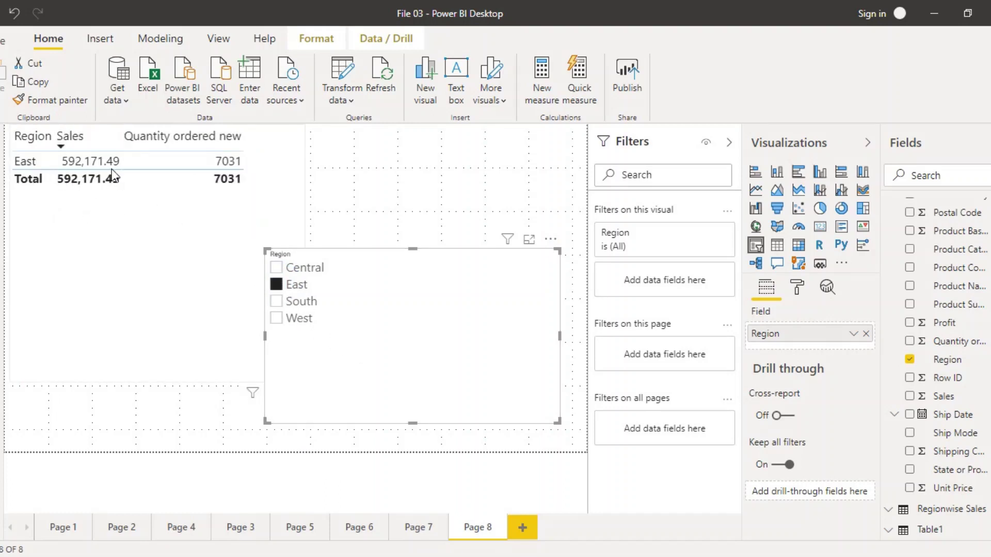
pyautogui.click(278, 305)
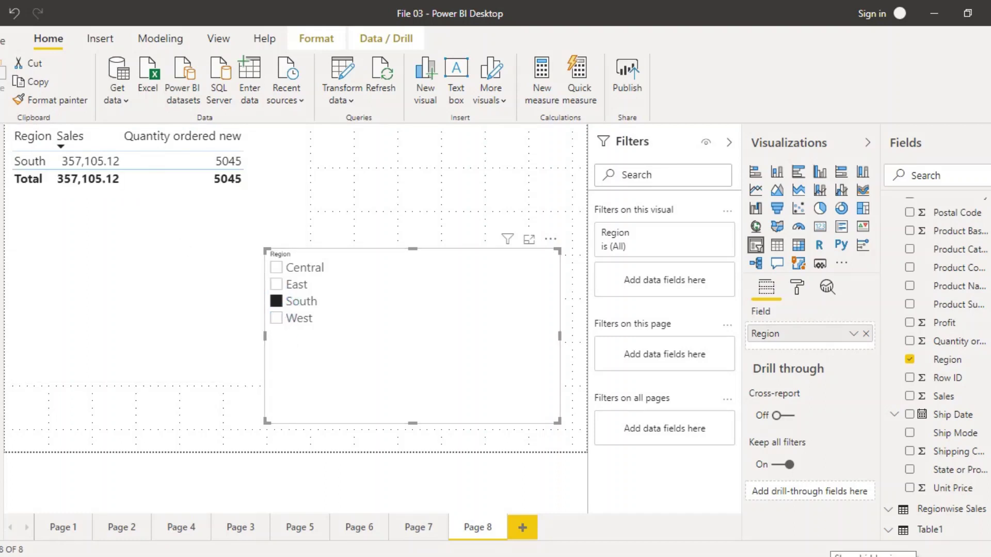
pyautogui.click(830, 556)
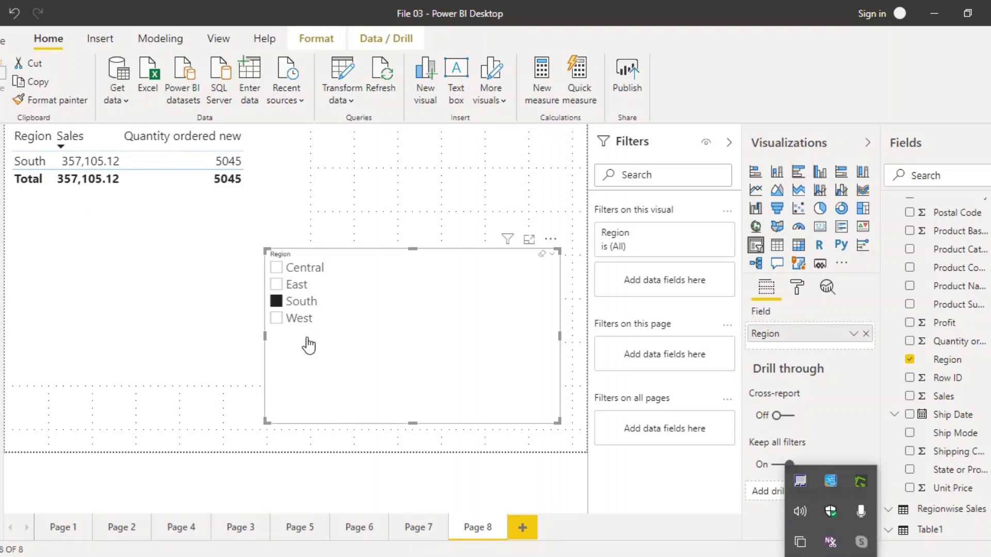
pyautogui.keyDown('ctrl'); pyautogui.click(279, 288); pyautogui.keyUp('ctrl')
pyautogui.keyDown('ctrl'); pyautogui.click(278, 287); pyautogui.keyUp('ctrl')
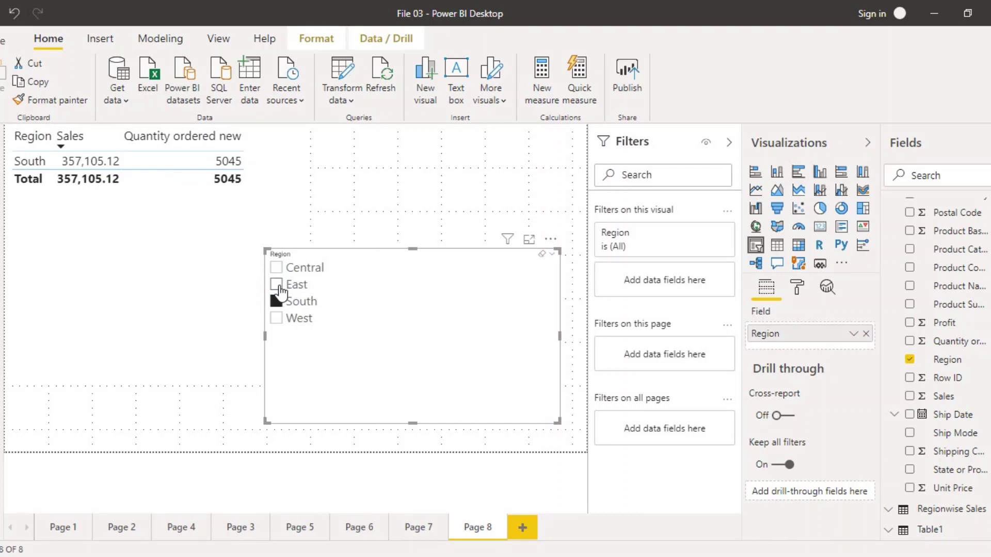
pyautogui.keyDown('ctrl'); pyautogui.click(278, 288); pyautogui.keyUp('ctrl')
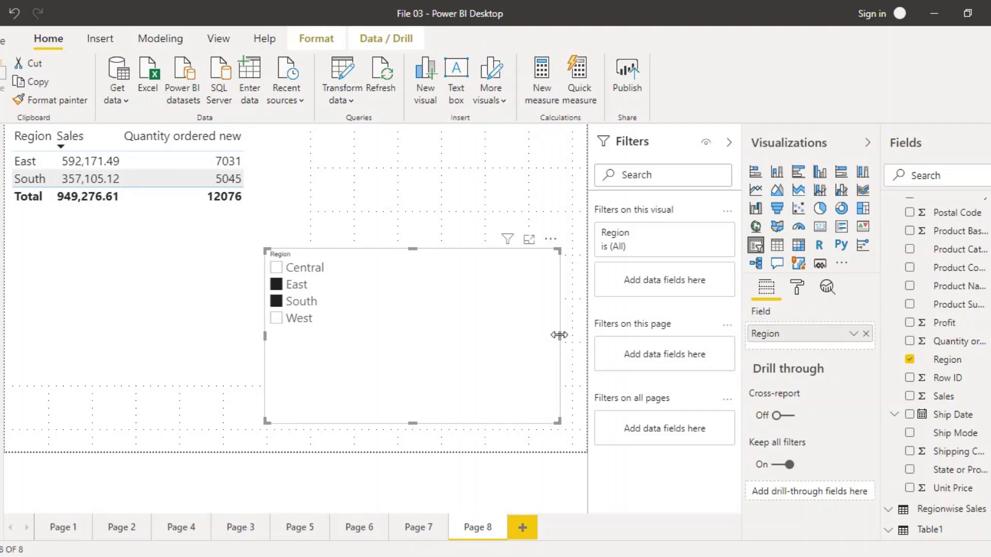
# Step: Turn off Multi-select with CTRL in the Region slicer's selection controls
pyautogui.click(797, 287)
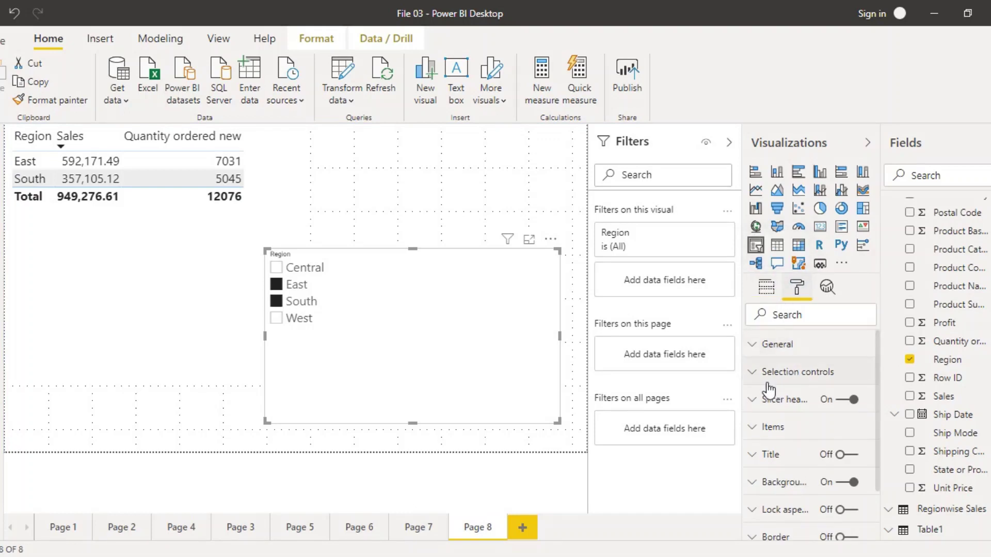
pyautogui.click(754, 371)
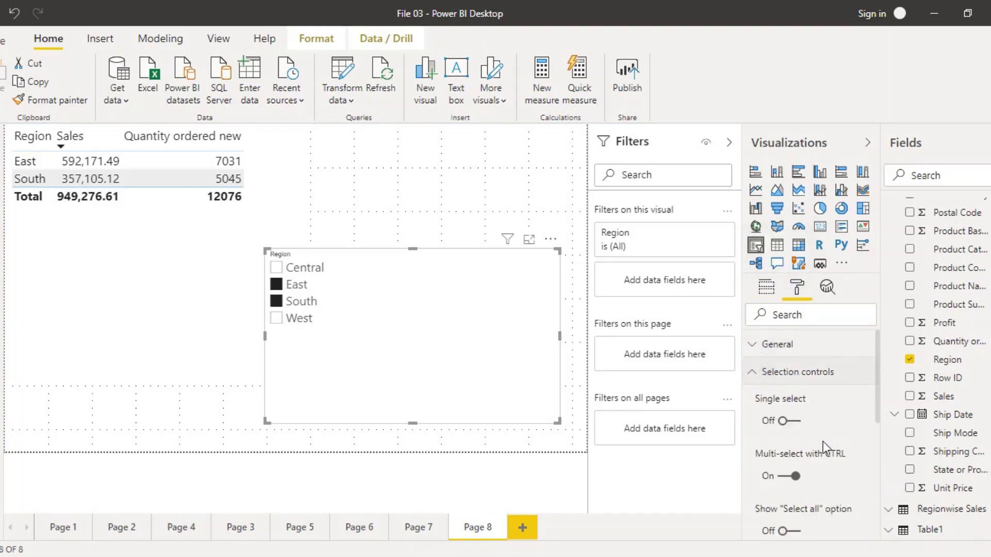
pyautogui.click(800, 477)
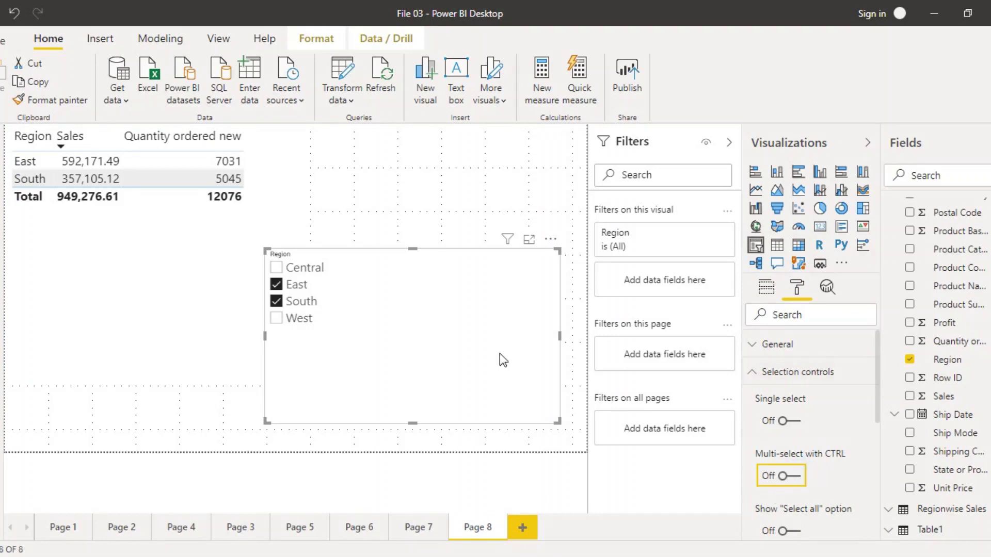
# Step: Add and remove Central in the Region slicer, clear East and South, and select South and West
pyautogui.click(304, 208)
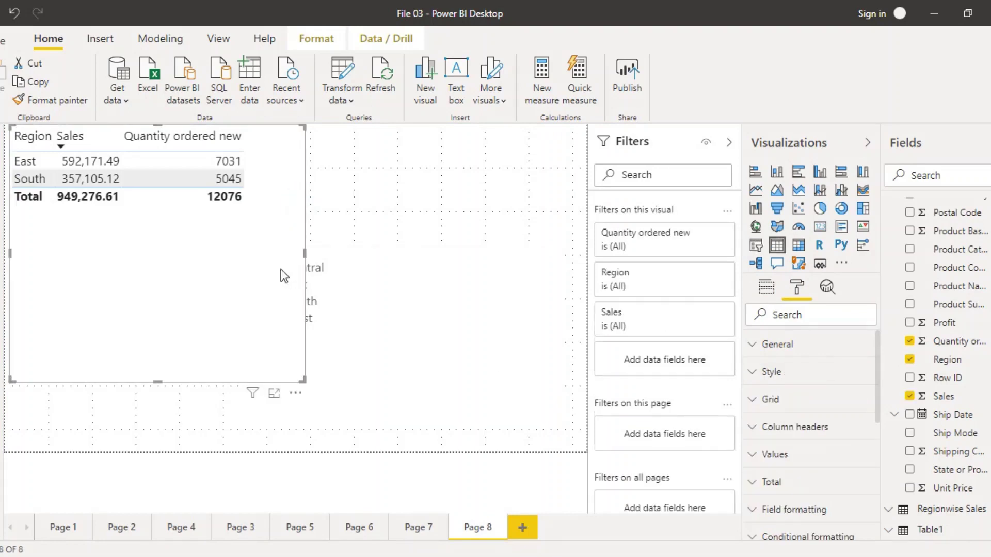
pyautogui.click(382, 271)
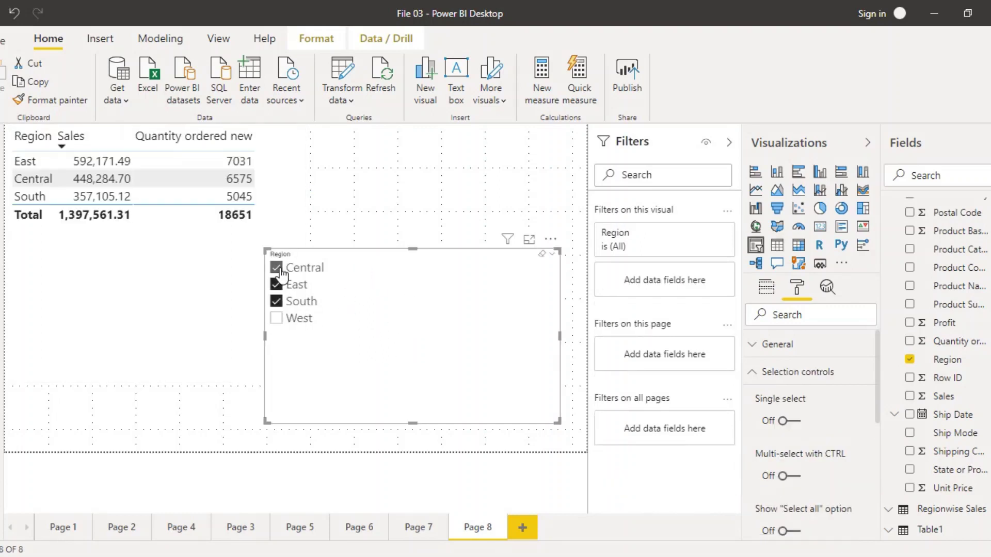
pyautogui.click(278, 271)
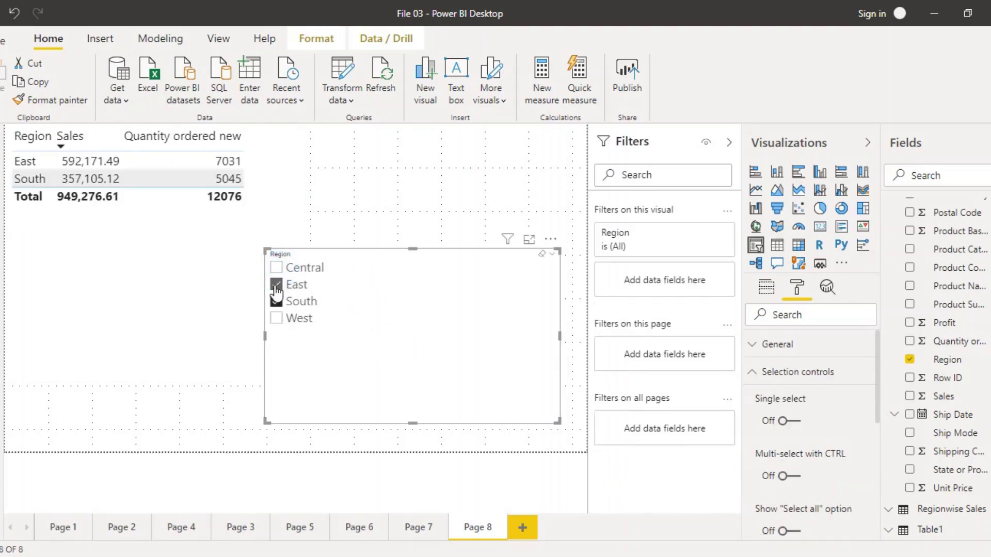
pyautogui.click(276, 287)
pyautogui.click(276, 301)
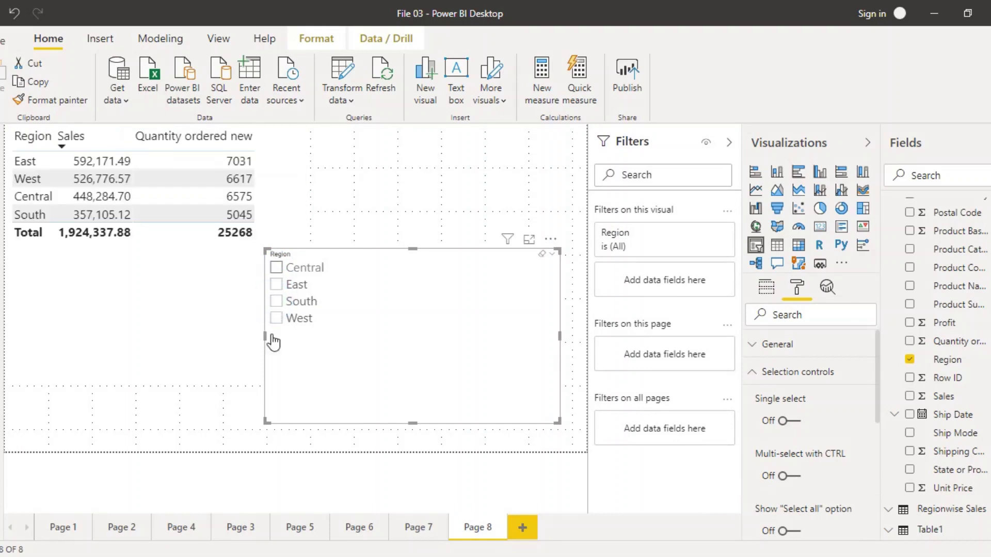
pyautogui.click(277, 303)
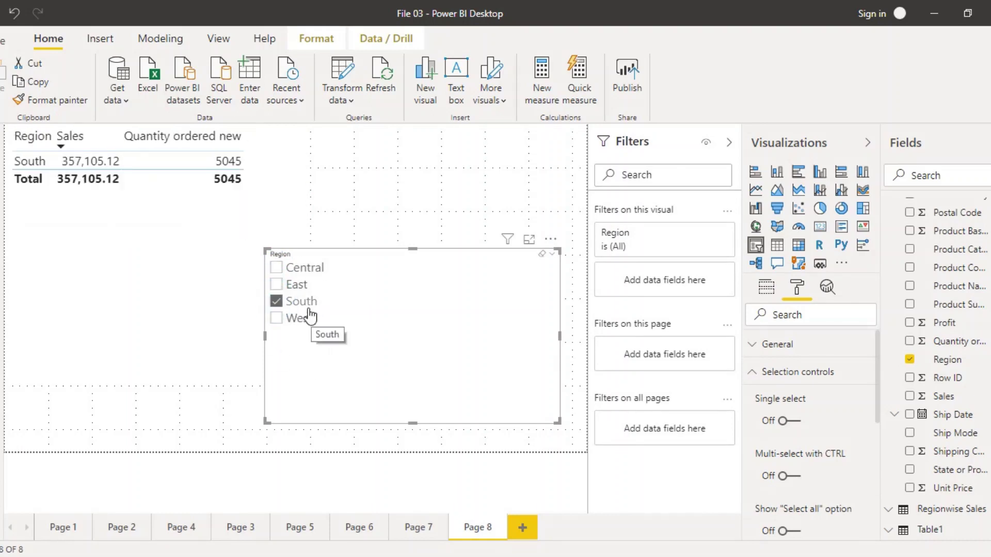
pyautogui.click(277, 319)
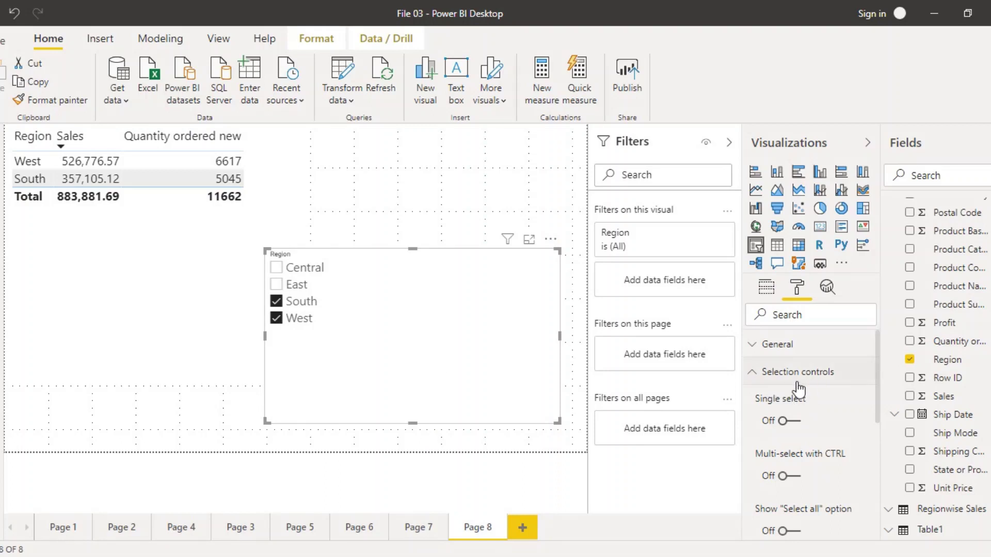
# Step: Turn on Single select for the Region slicer and switch its selection to West, East and finally Central
pyautogui.click(782, 422)
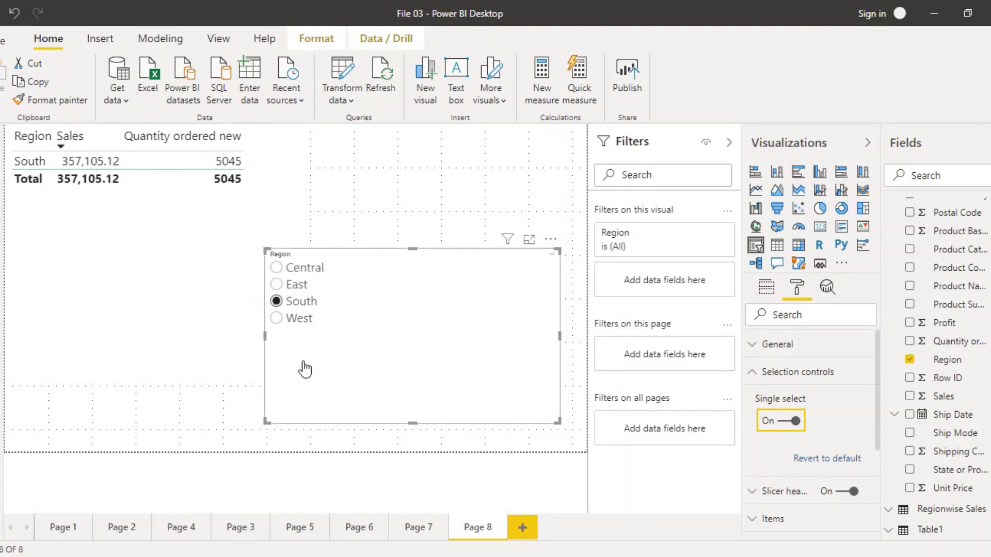
pyautogui.click(278, 320)
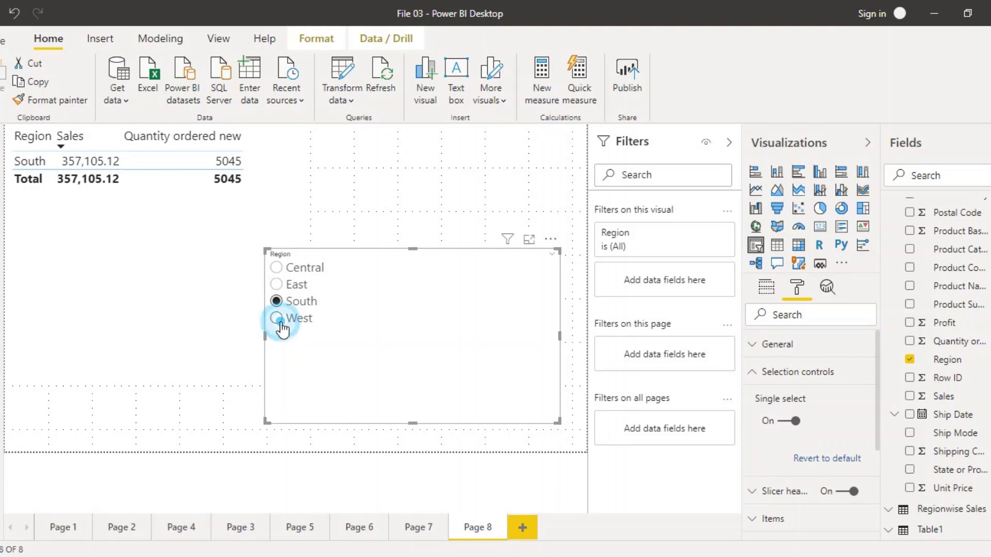
pyautogui.click(278, 283)
pyautogui.click(278, 268)
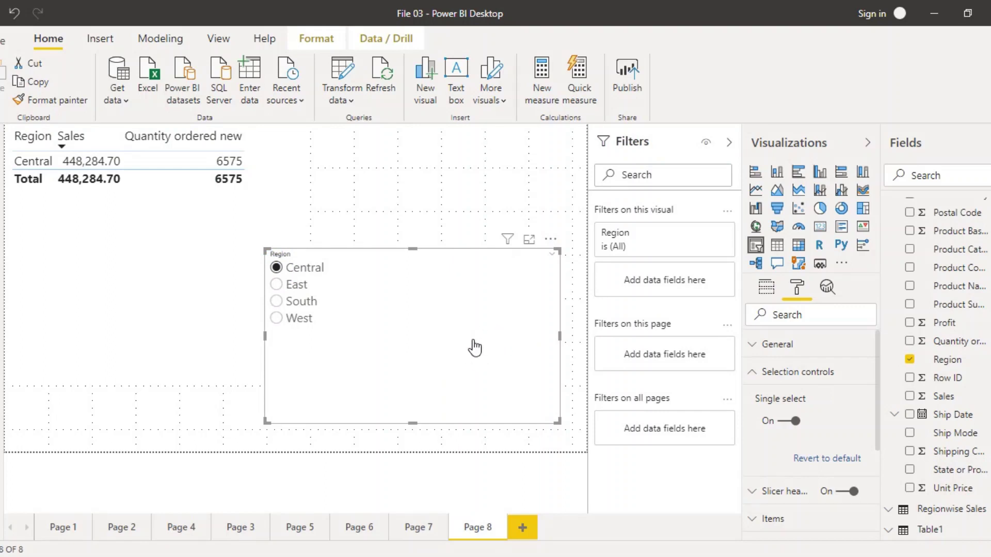
# Step: Delete the Region slicer and add a slicer on Quantity ordered new instead
pyautogui.press('Delete')
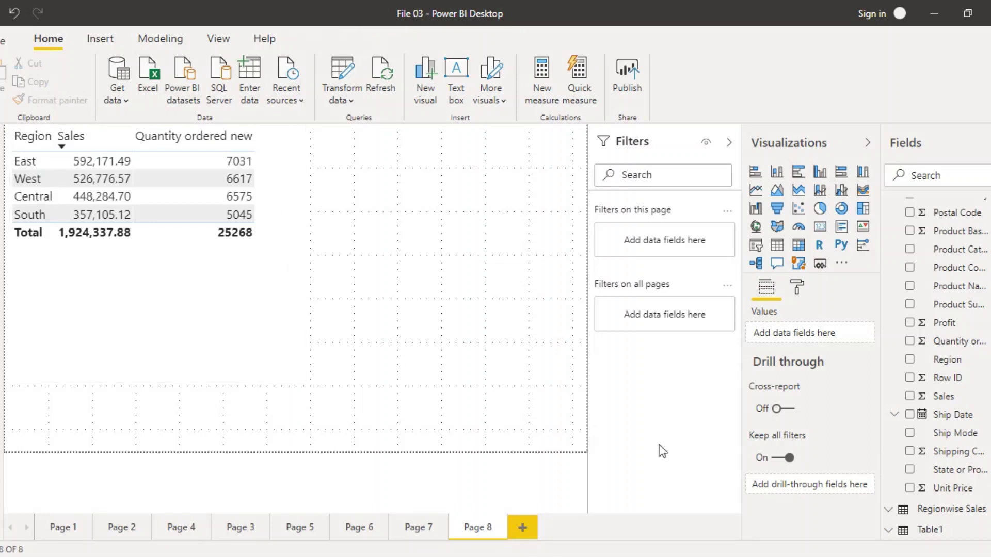
pyautogui.click(831, 556)
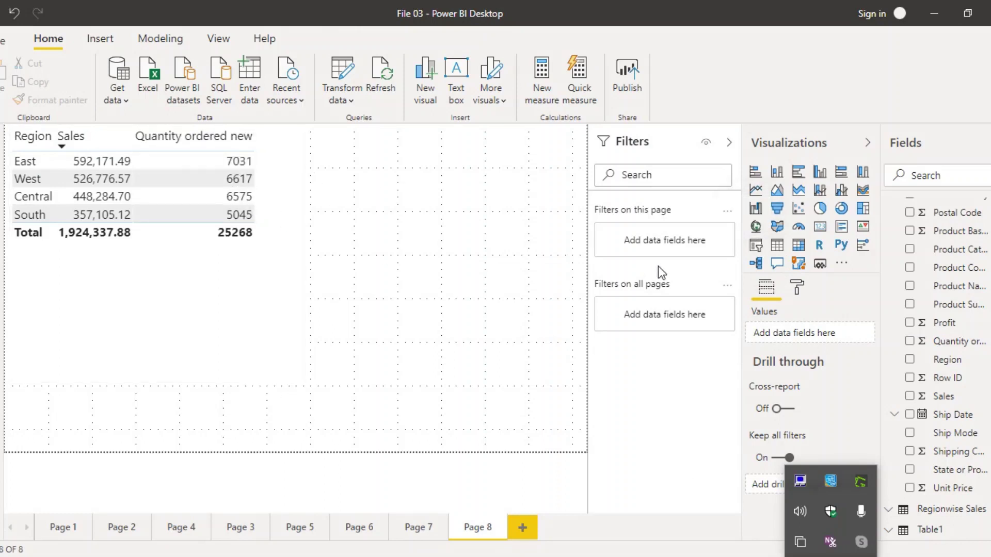
pyautogui.click(755, 246)
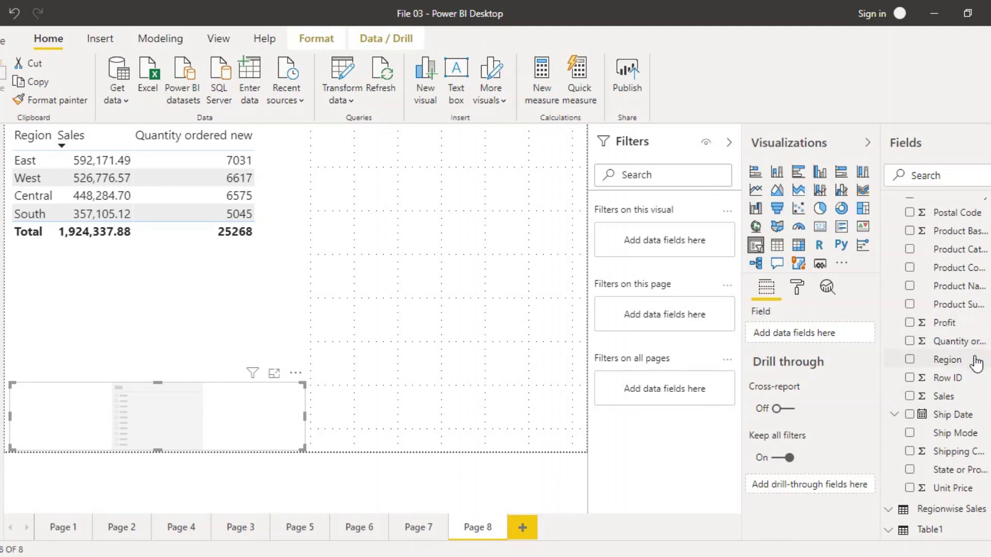
pyautogui.click(909, 342)
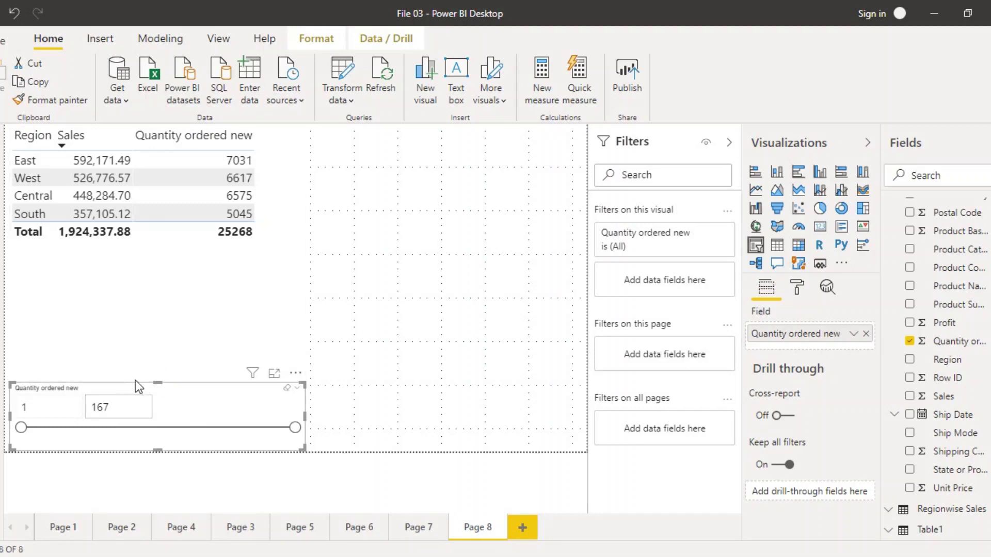
# Step: Narrow the Quantity ordered new slicer's range to 34 through 59
pyautogui.click(115, 411)
pyautogui.moveTo(295, 430); pyautogui.dragTo(178, 436)
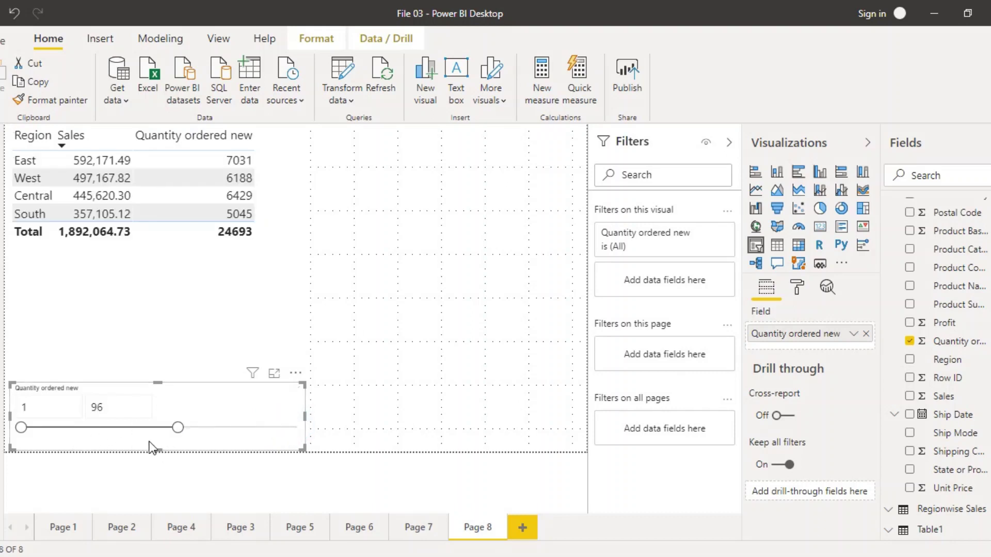
pyautogui.click(117, 427)
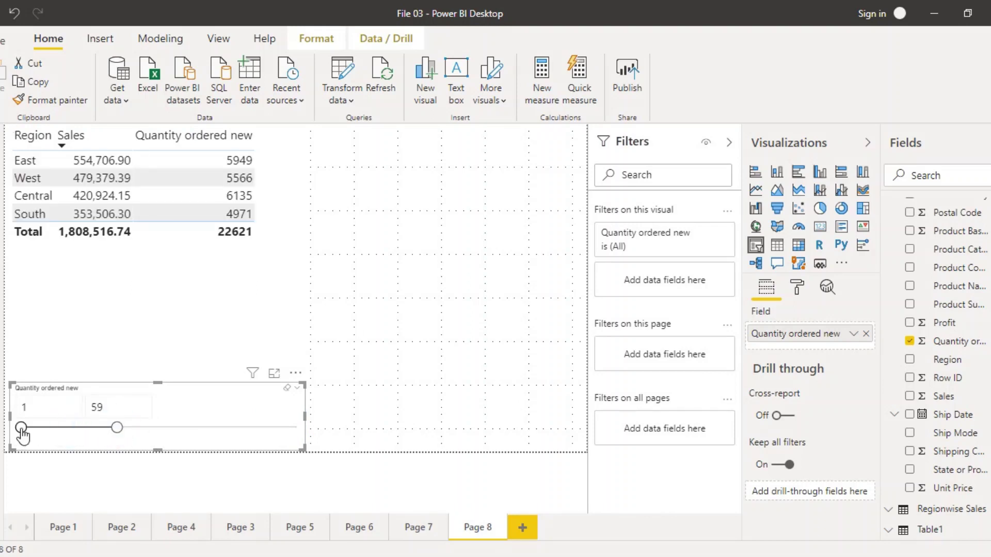
pyautogui.moveTo(21, 433); pyautogui.dragTo(75, 440)
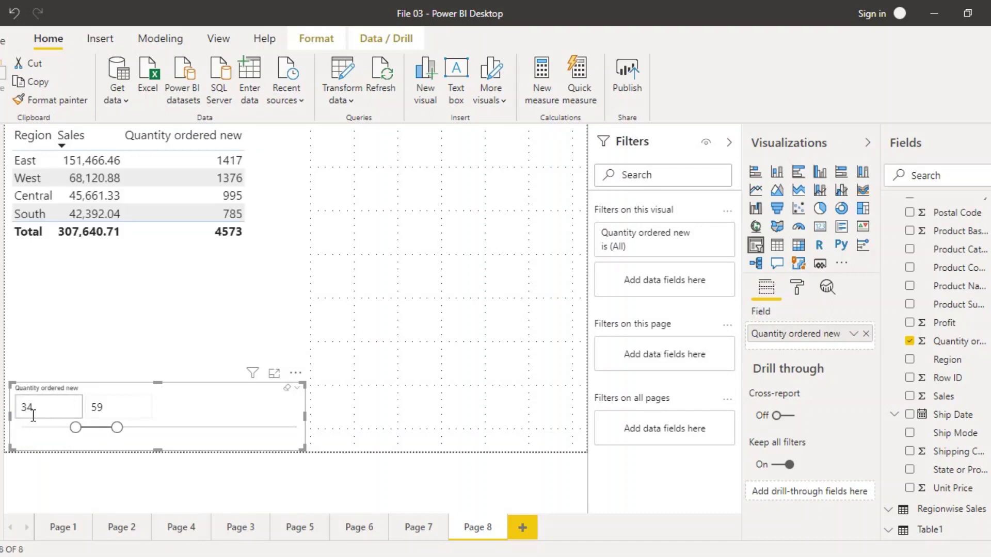
pyautogui.click(119, 407)
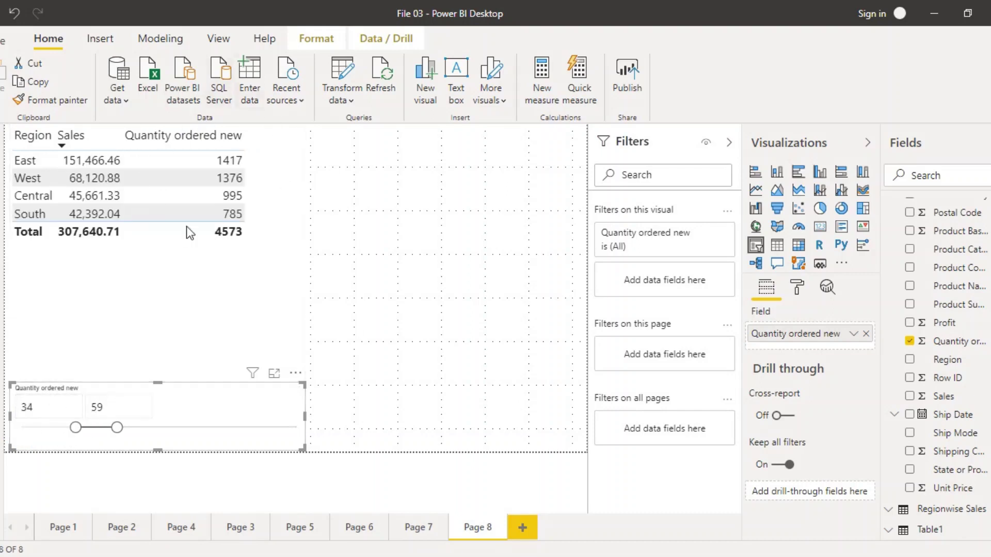